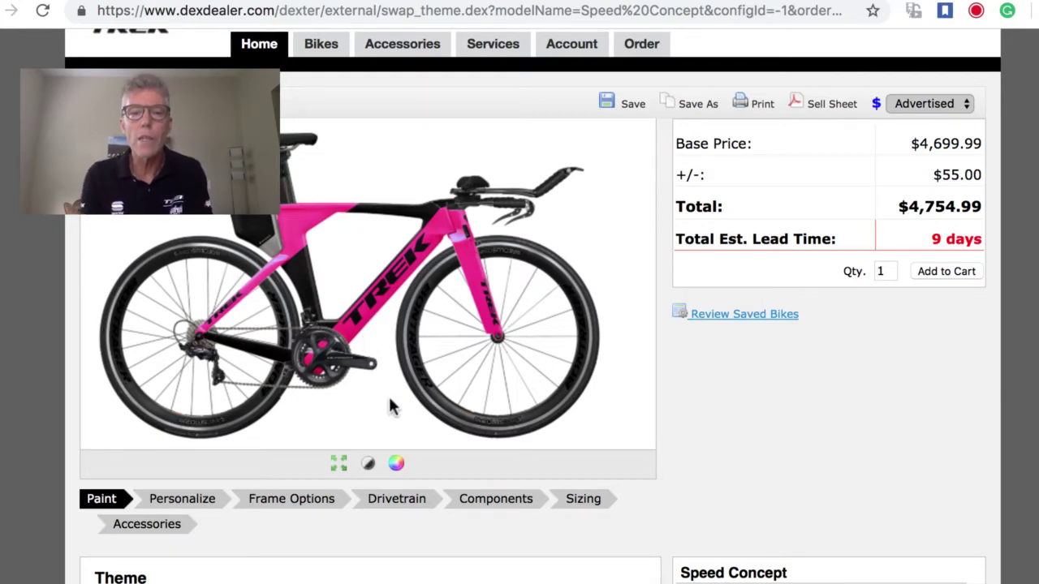
Apply the Radioactive Yellow/Trek Black paint theme to the Speed Concept
scroll(389, 405, "down", 4)
scroll(389, 406, "down", 5)
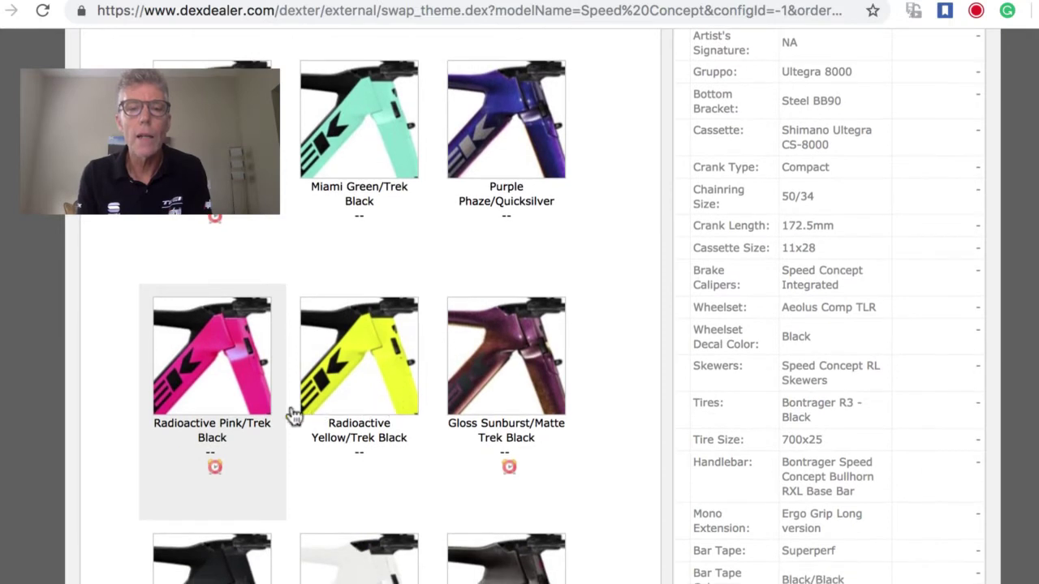
scroll(422, 428, "down", 1)
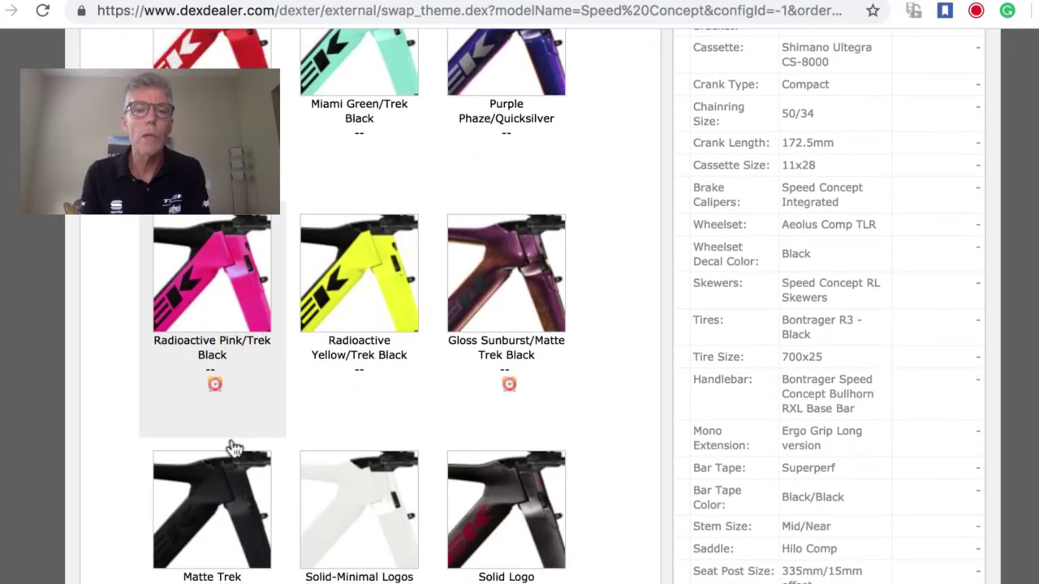
scroll(230, 502, "down", 1)
scroll(231, 507, "up", 2)
scroll(231, 506, "up", 2)
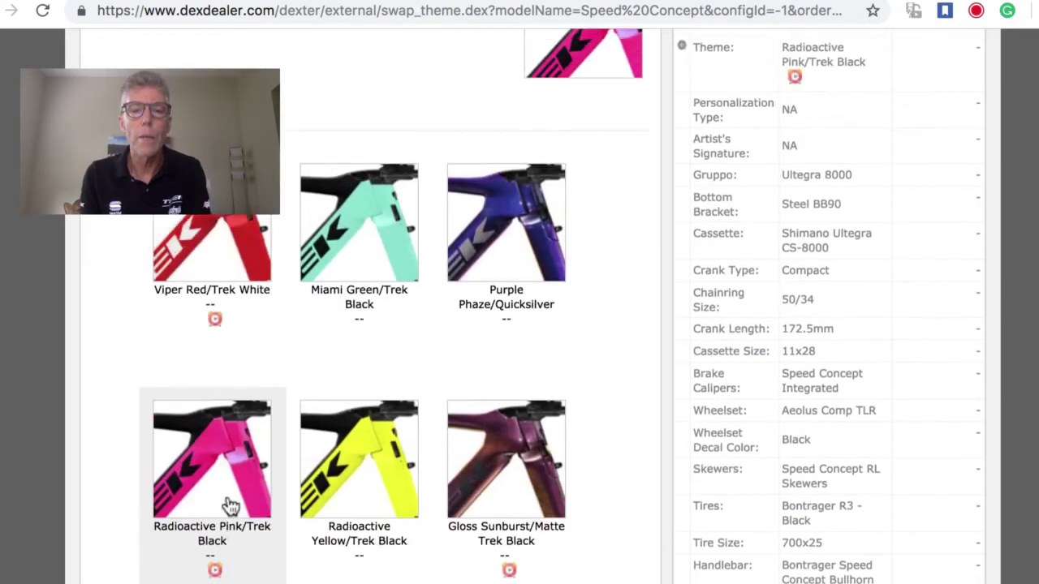
left_click(350, 504)
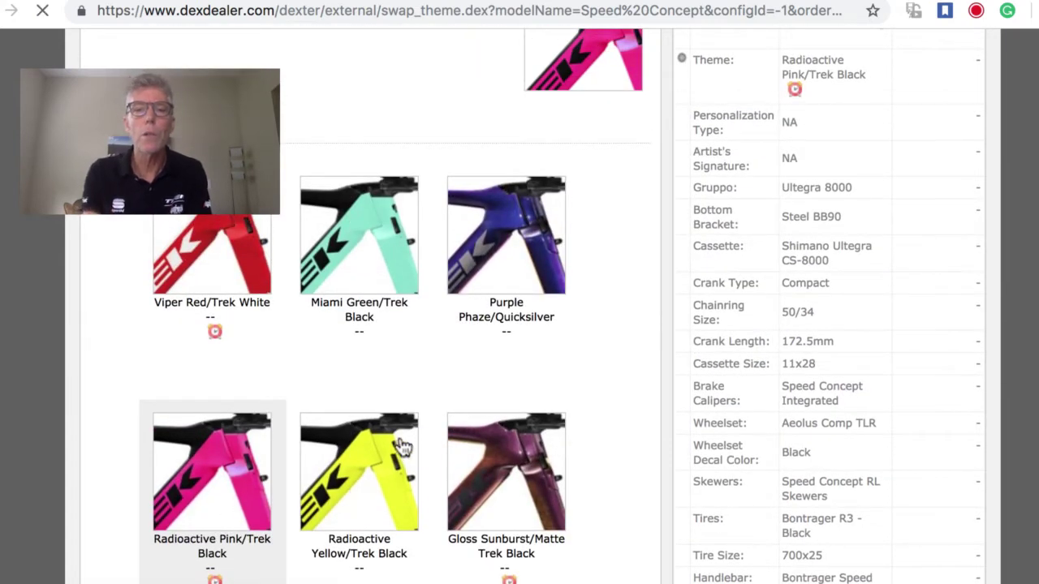
scroll(398, 447, "up", 5)
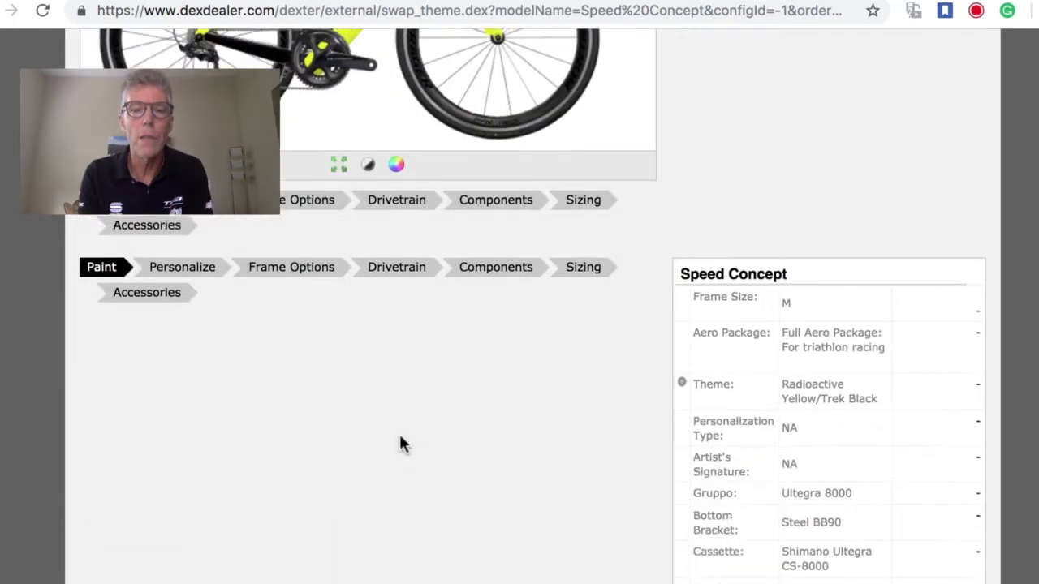
Choose the ICON / Refliptive paint theme for the bike and check it on the bike preview
scroll(400, 438, "down", 7)
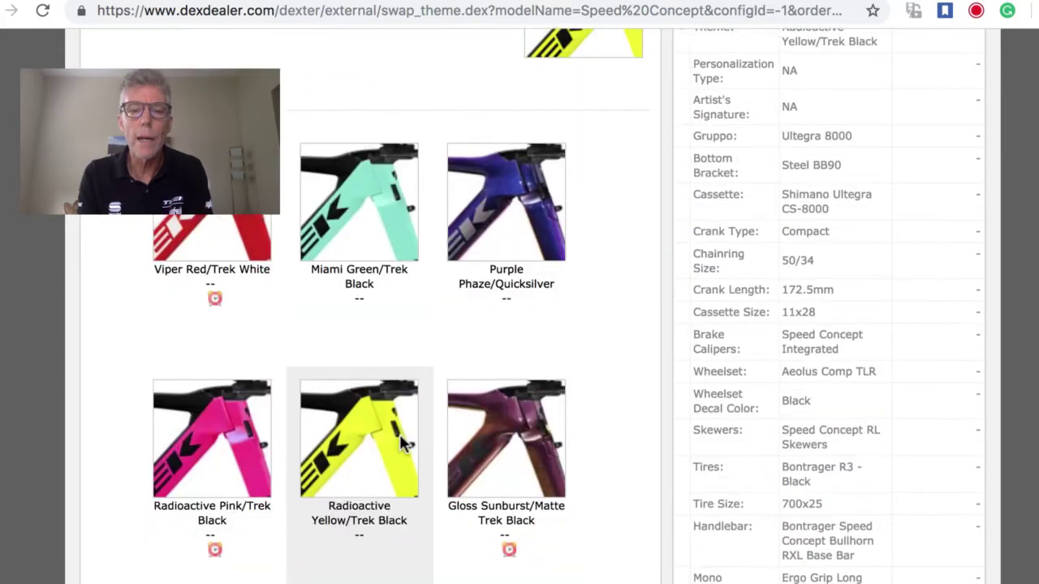
scroll(403, 445, "down", 8)
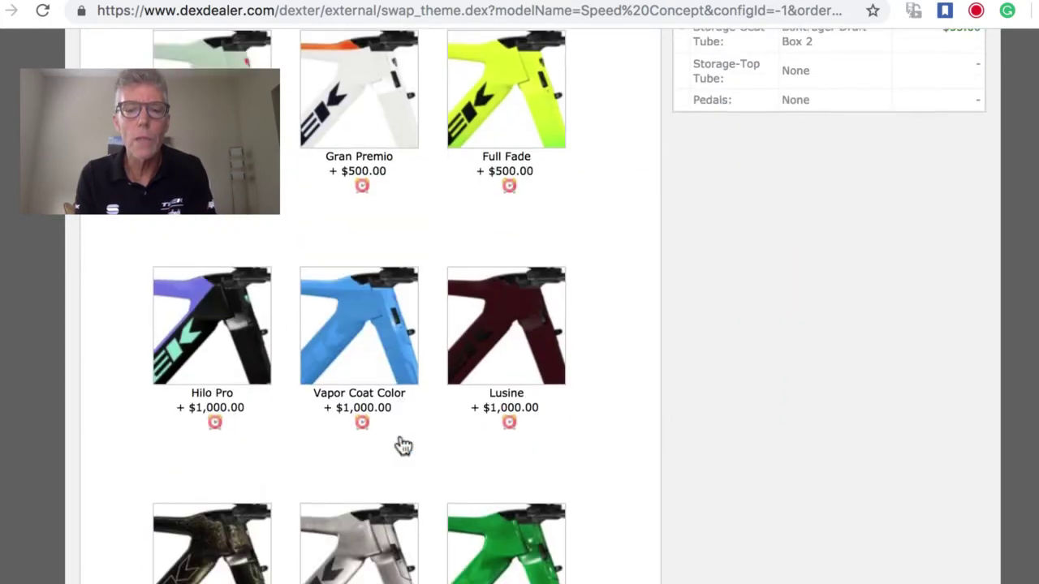
scroll(404, 445, "down", 4)
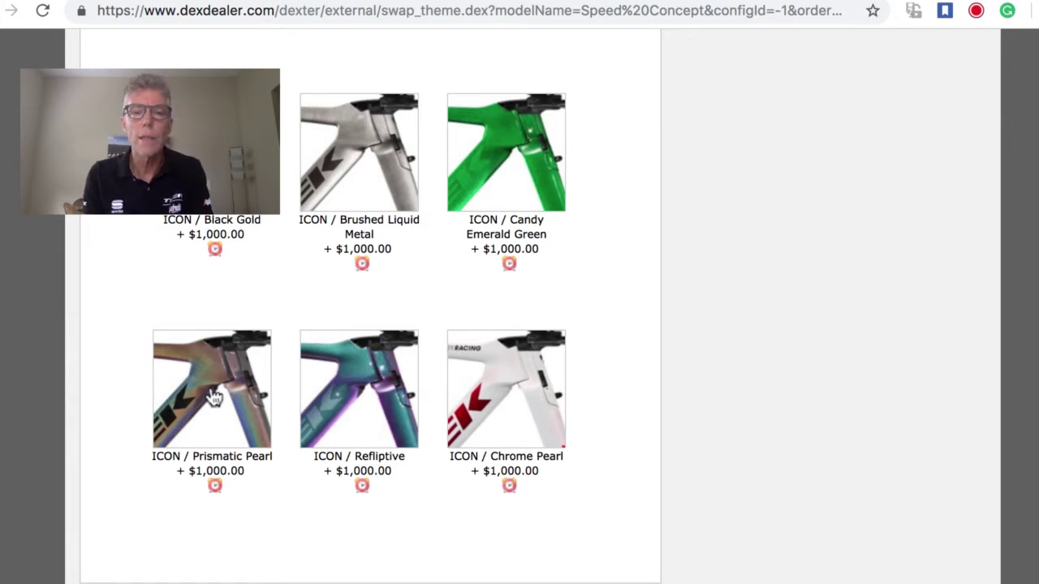
left_click(367, 393)
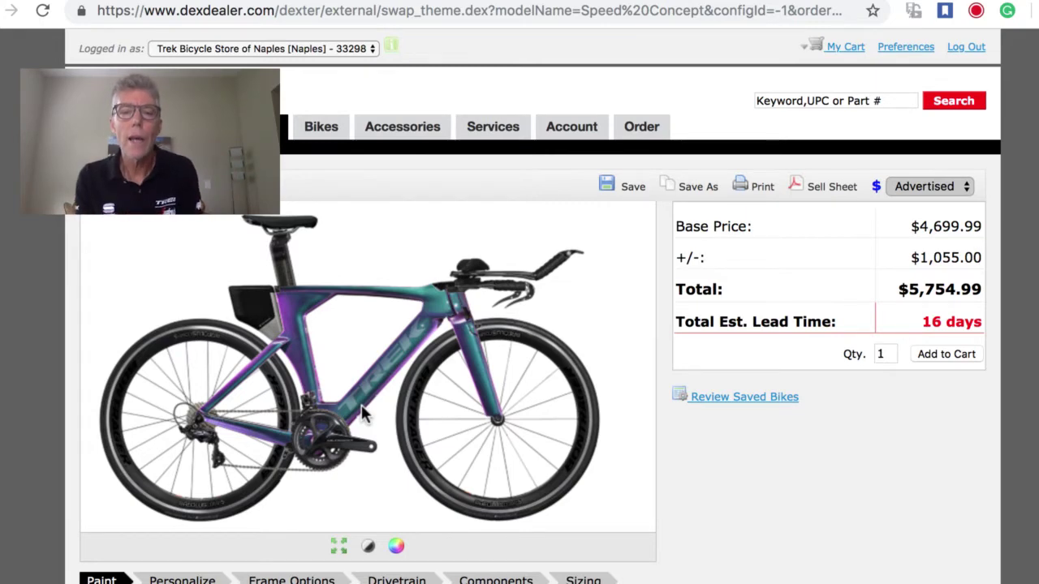
scroll(365, 436, "down", 5)
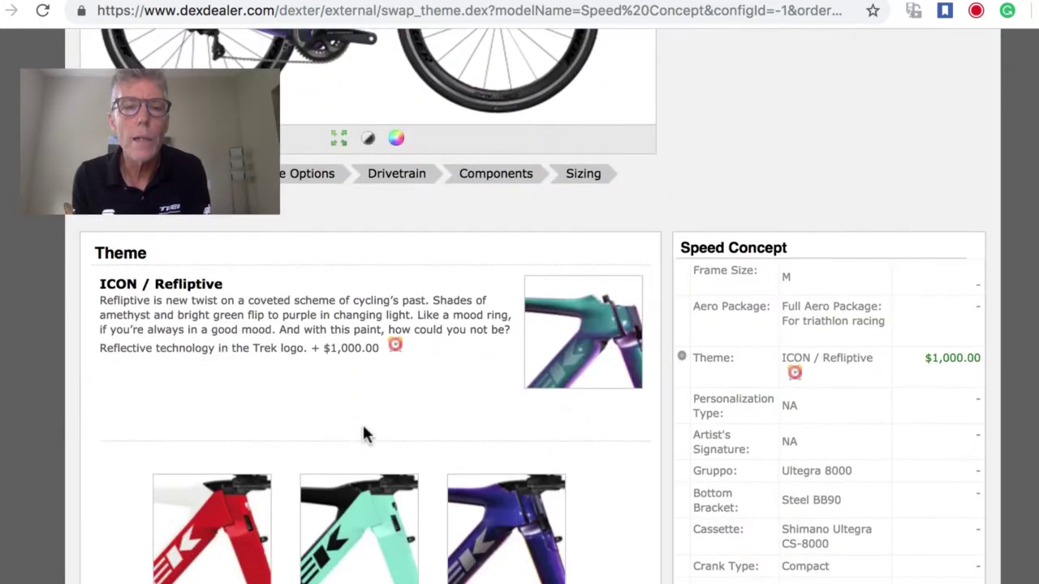
scroll(362, 436, "up", 5)
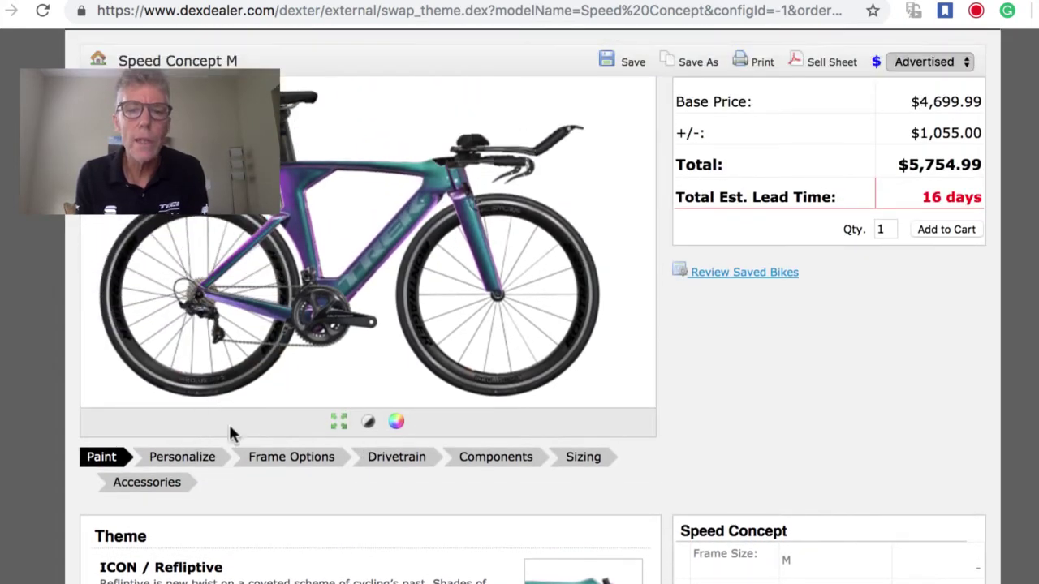
Examine the Aero Package choices in the frame options, comparing the full triathlon package with the UCI legal time trial package
left_click(307, 463)
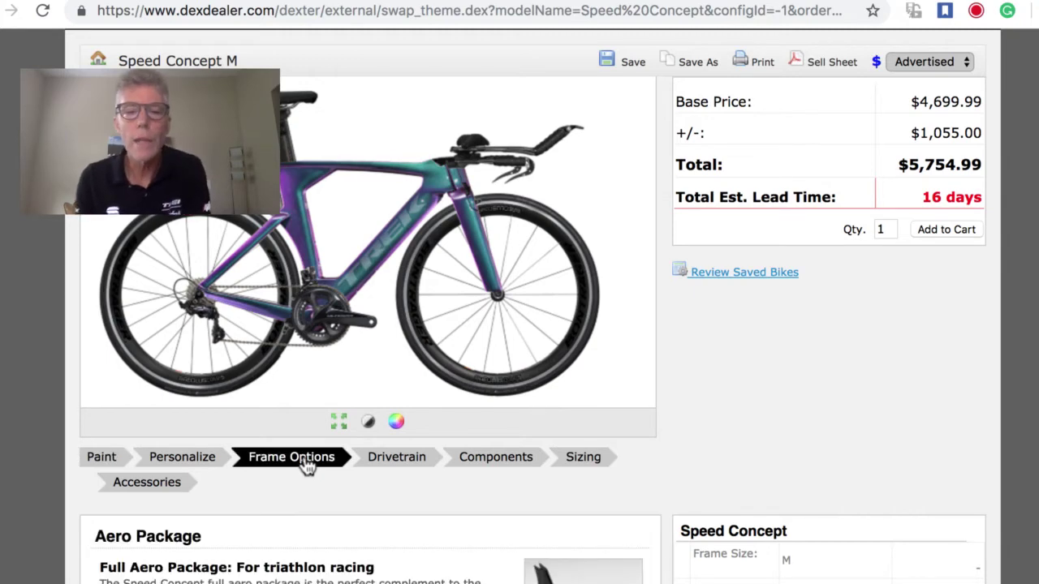
scroll(330, 357, "down", 3)
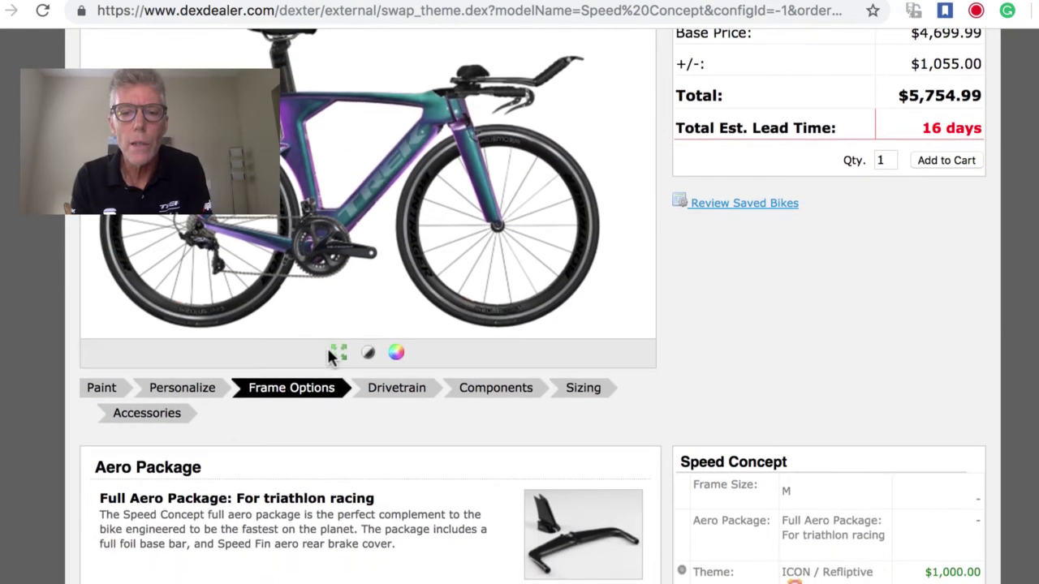
scroll(330, 354, "up", 1)
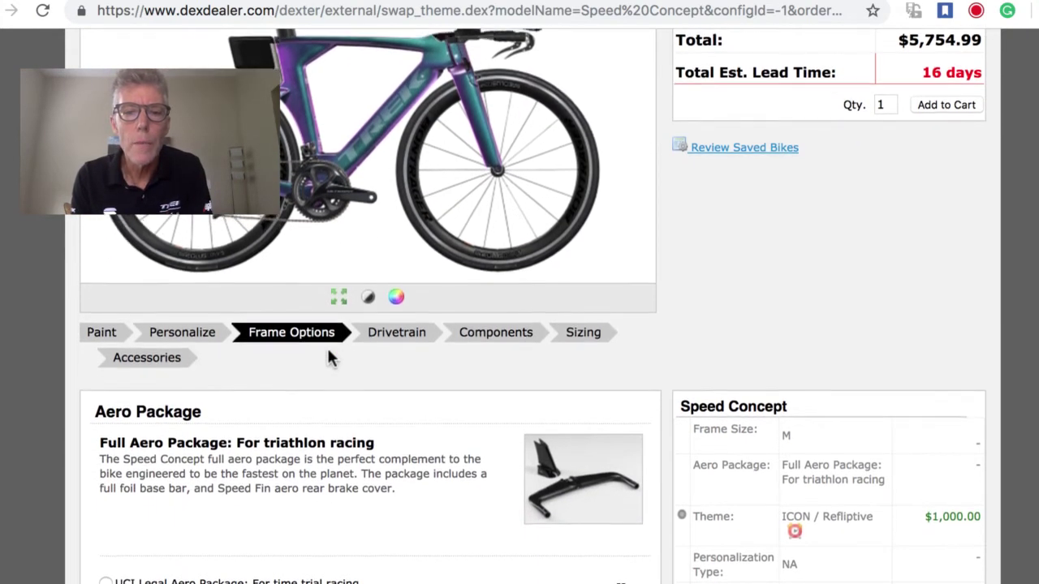
scroll(324, 448, "down", 2)
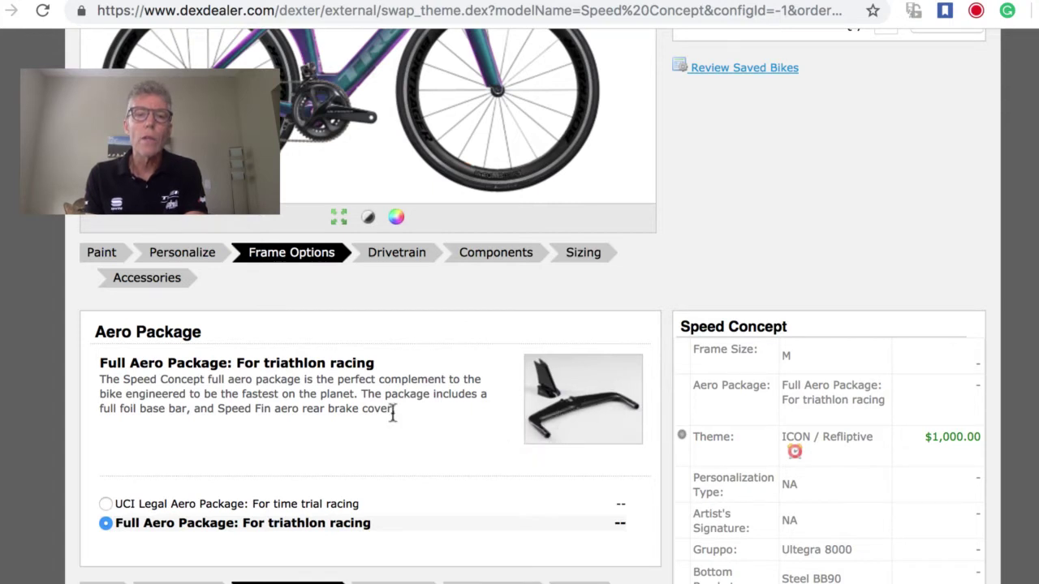
scroll(393, 413, "up", 1)
scroll(393, 412, "down", 1)
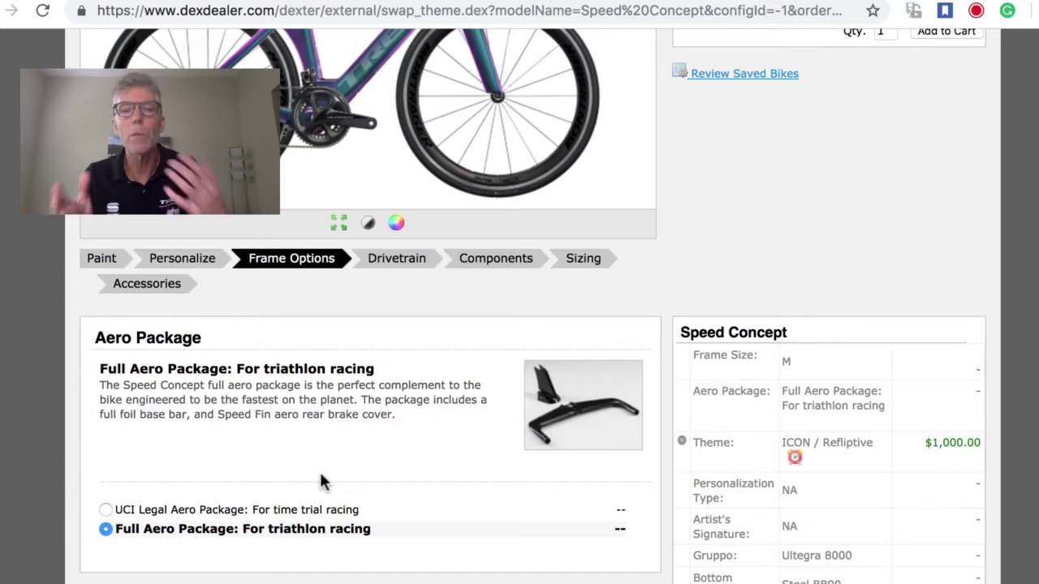
scroll(390, 361, "up", 5)
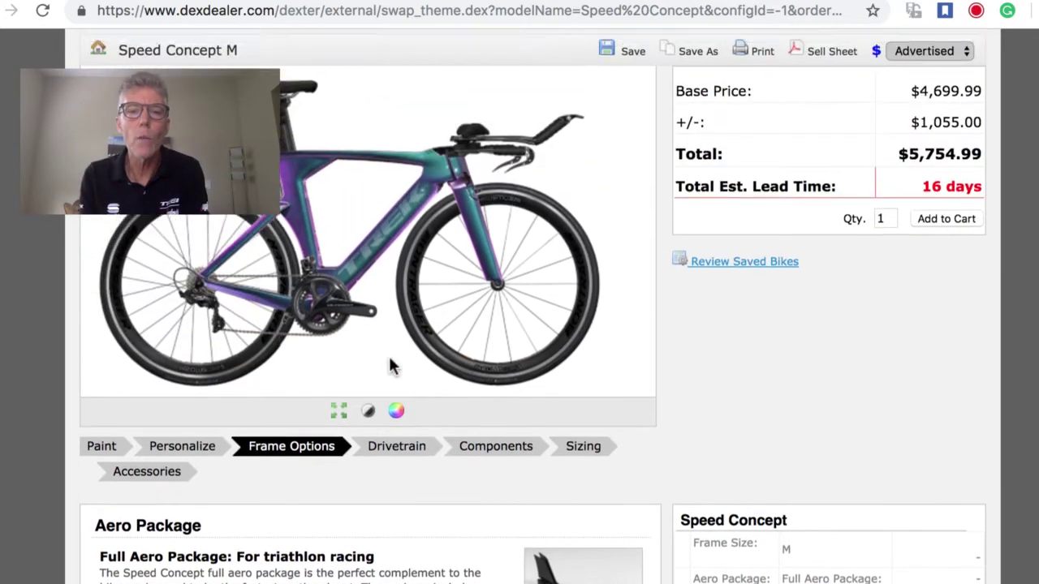
scroll(389, 364, "up", 1)
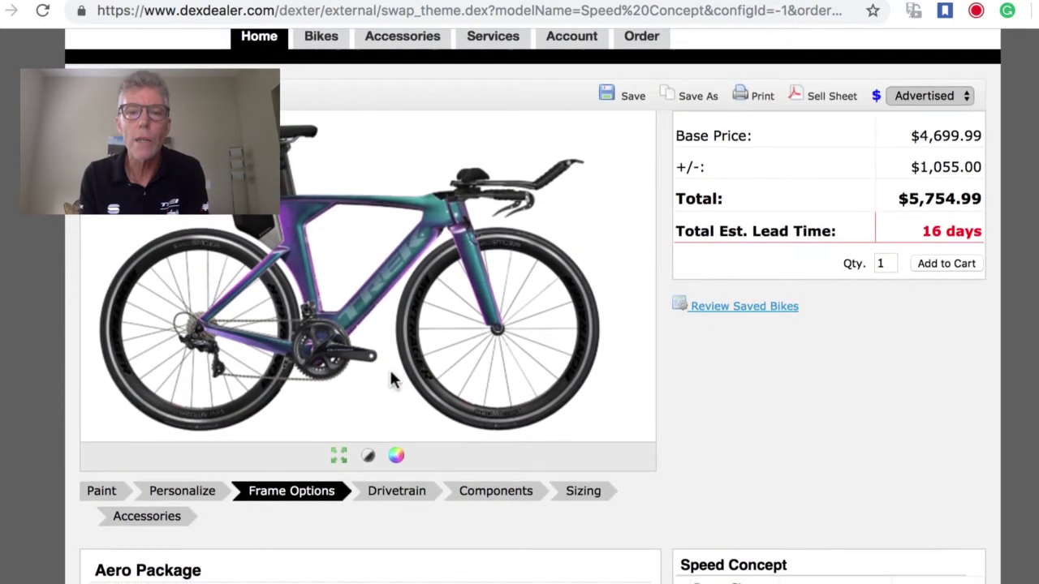
scroll(390, 380, "down", 1)
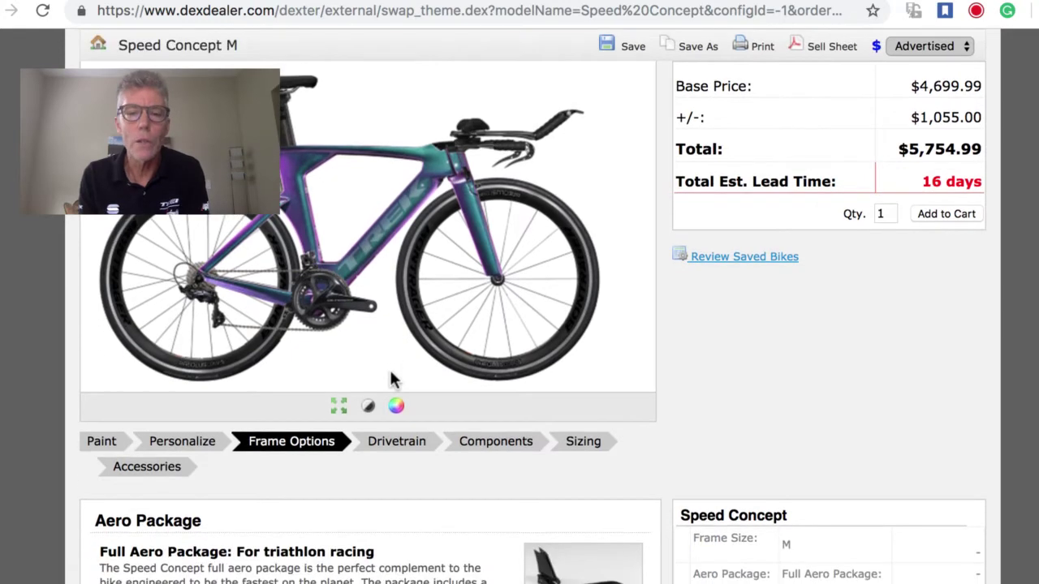
scroll(391, 380, "down", 8)
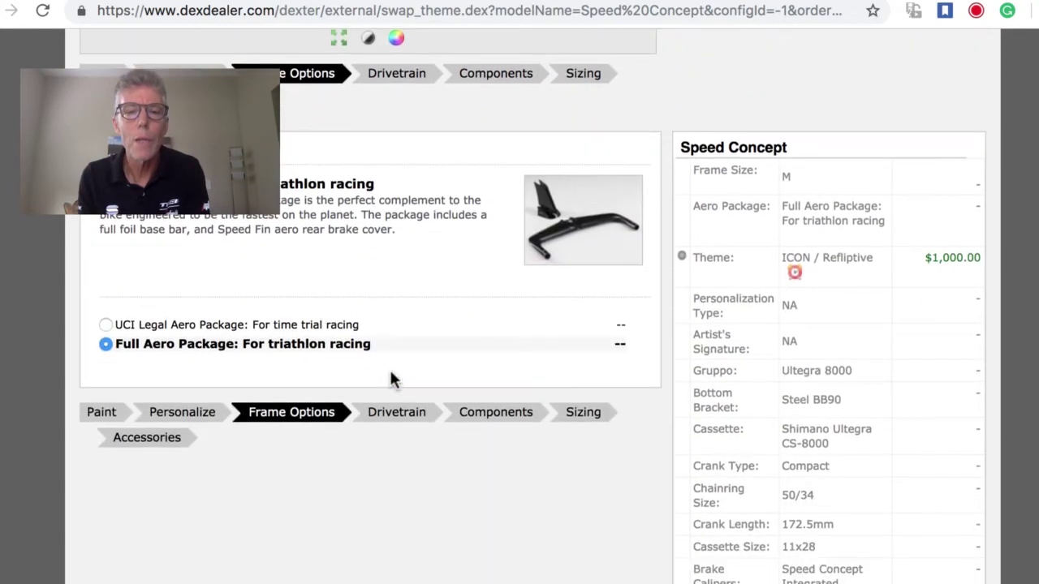
Set the drivetrain gruppo to Ultegra Di2 8050 and look over the remaining drivetrain options
left_click(394, 414)
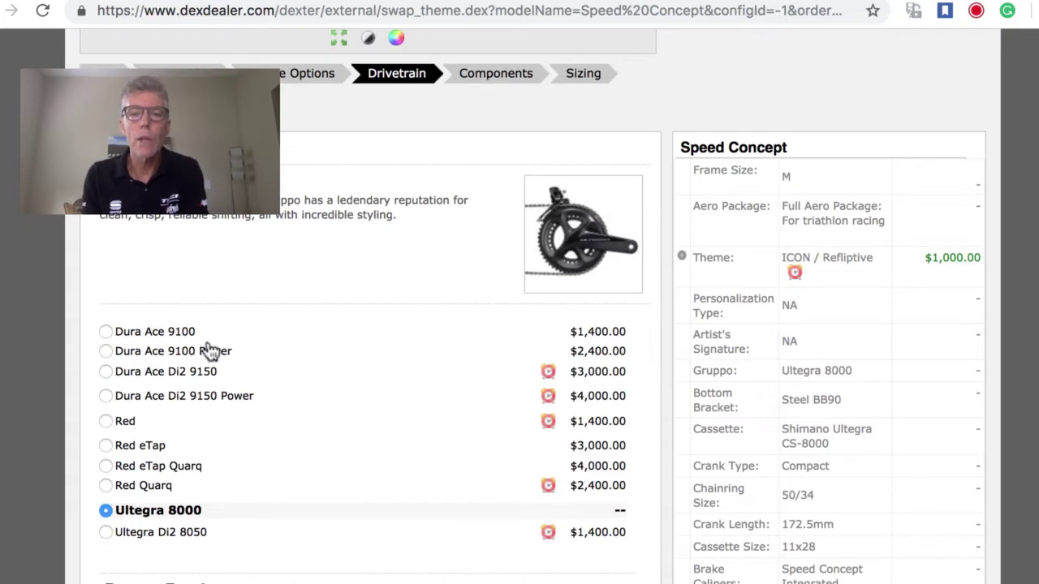
mouse_move(151, 361)
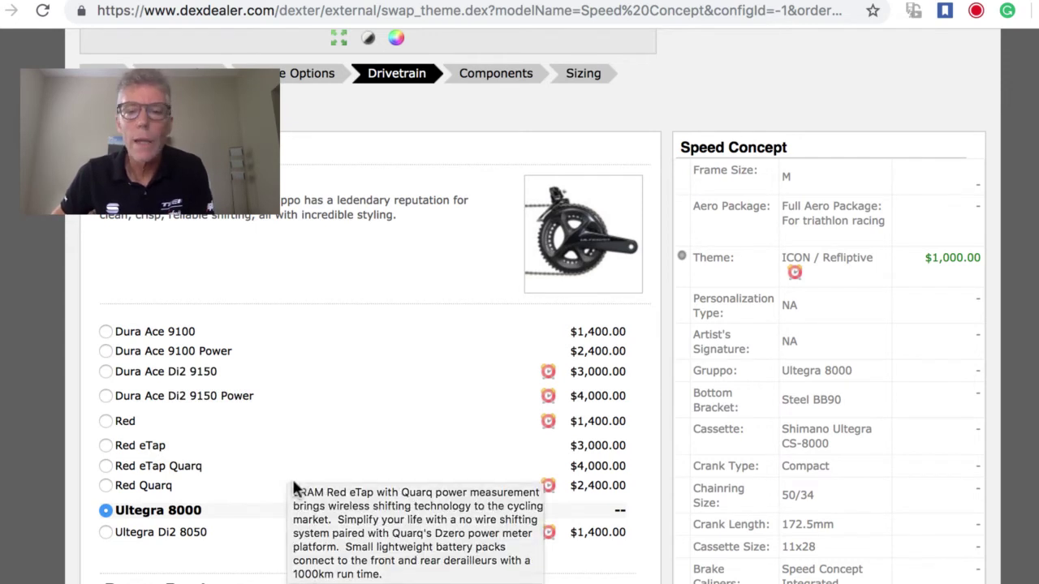
mouse_move(110, 539)
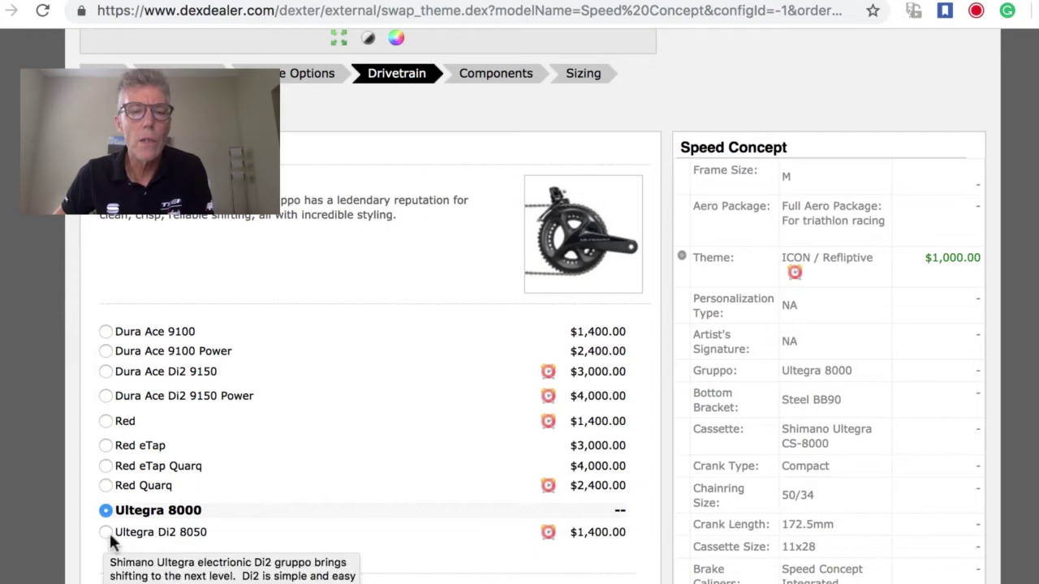
left_click(107, 533)
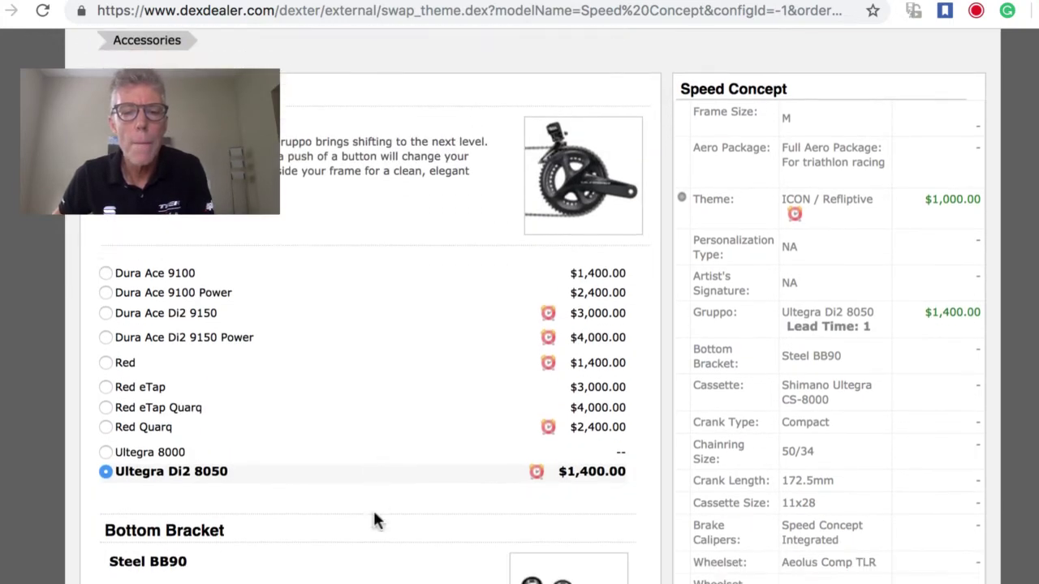
scroll(374, 521, "down", 10)
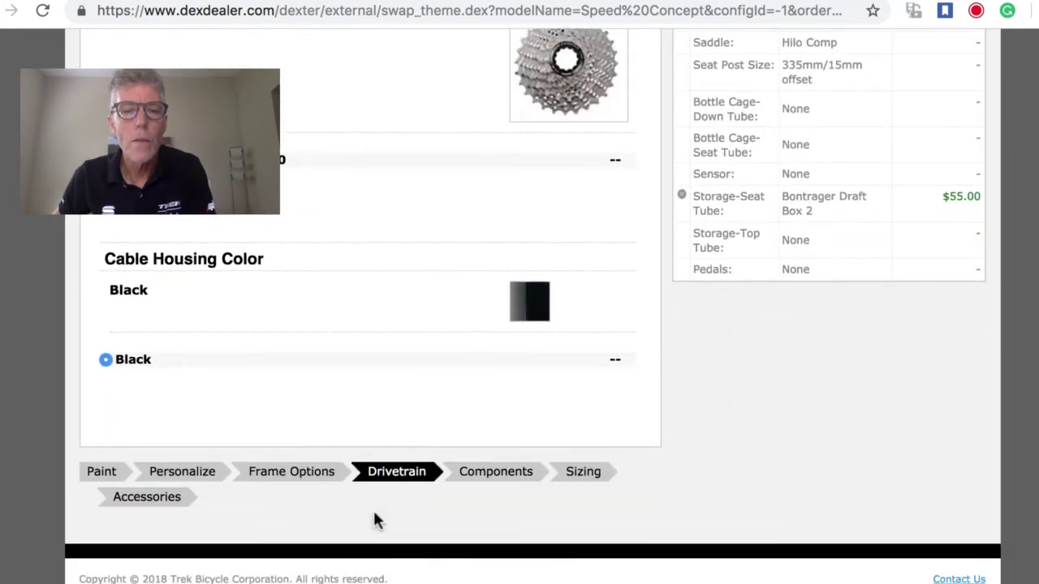
scroll(397, 348, "up", 10)
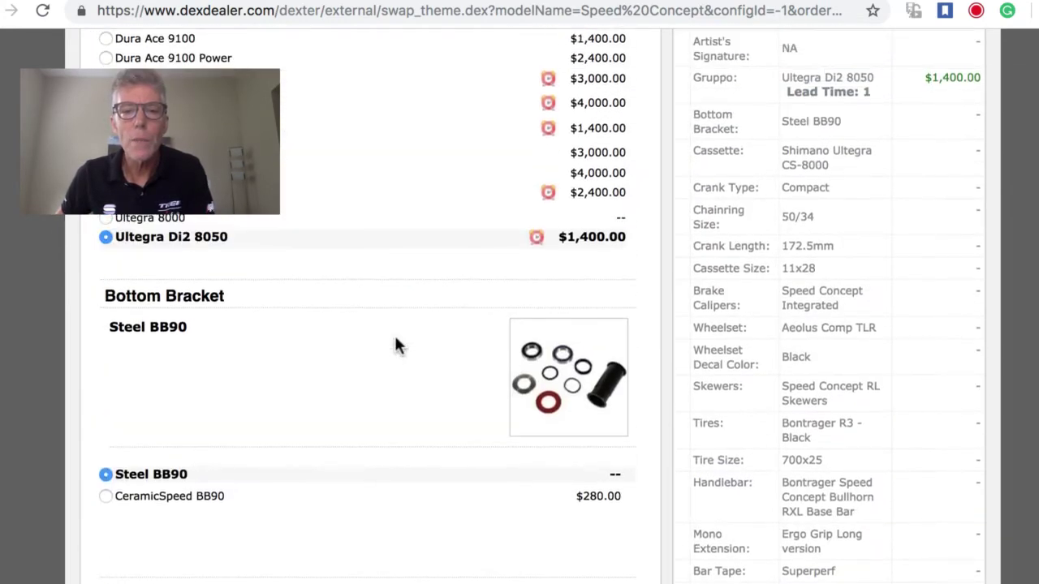
Set the frame size to L in the sizing options and dismiss the options warning
scroll(395, 337, "up", 8)
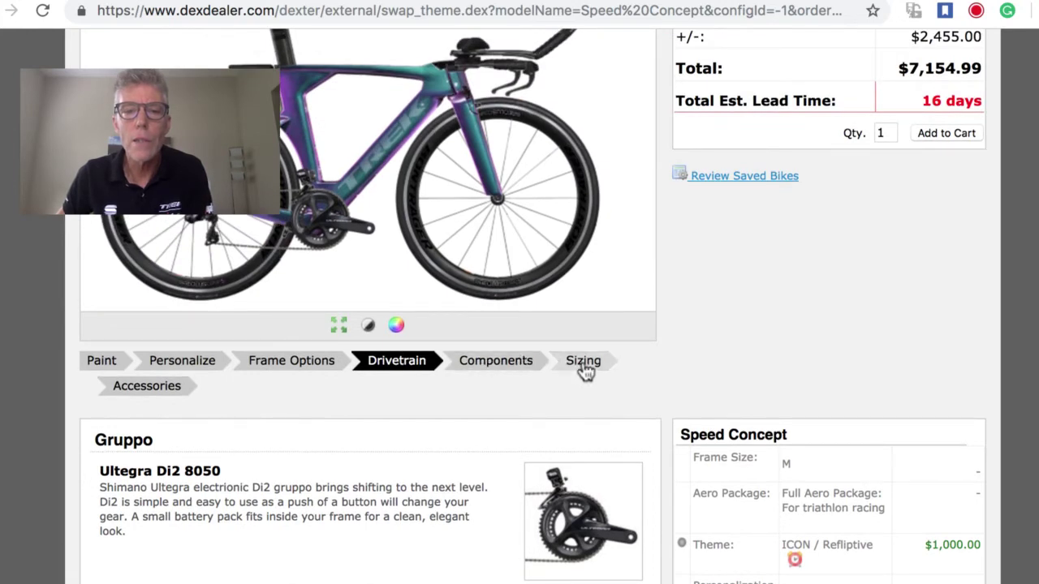
left_click(585, 365)
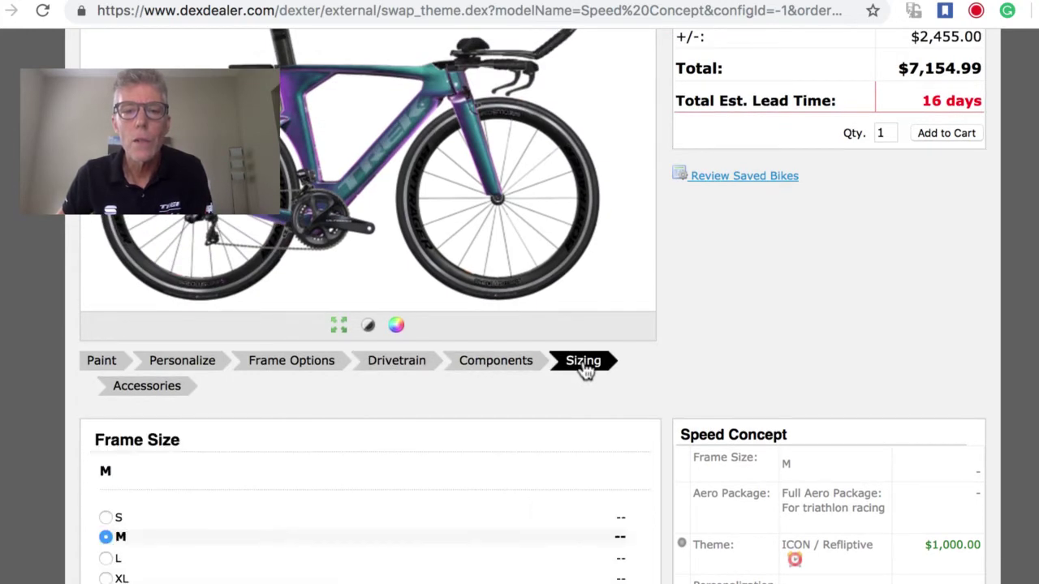
scroll(557, 373, "down", 1)
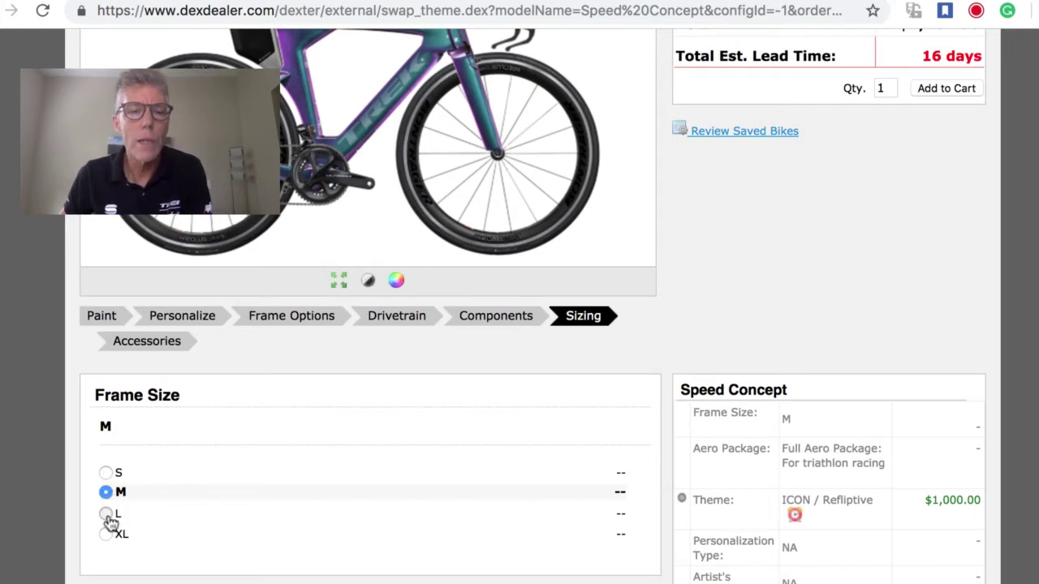
left_click(106, 515)
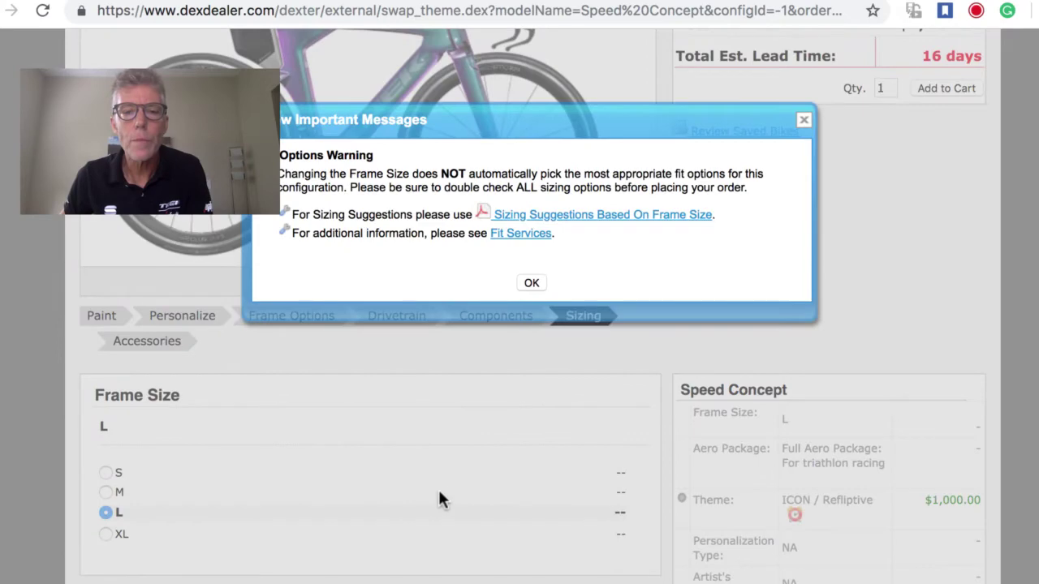
left_click(804, 121)
Examine the remaining sizing options from crank type down to stem size
scroll(424, 393, "down", 7)
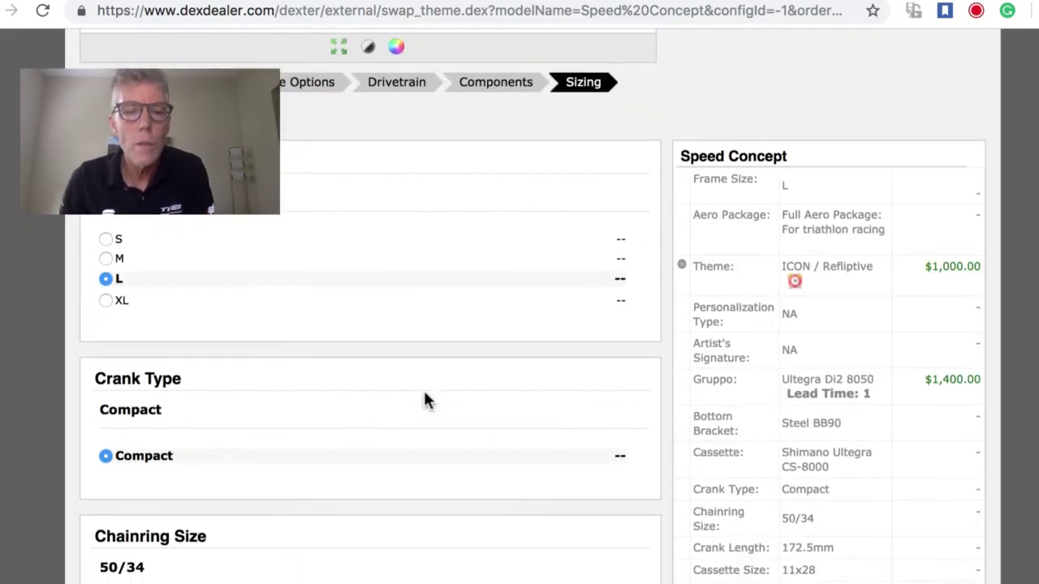
scroll(424, 394, "down", 6)
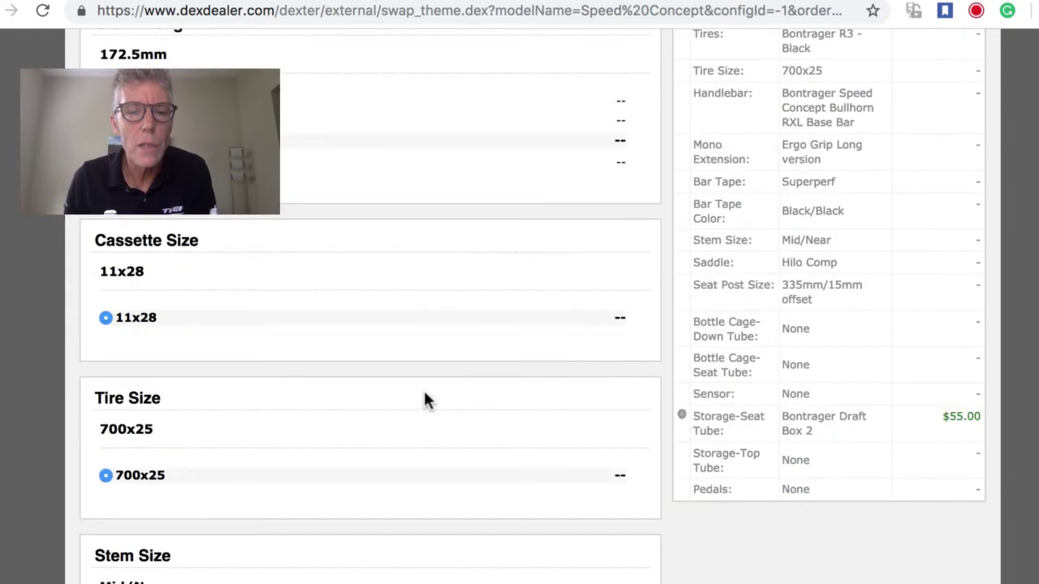
scroll(426, 400, "down", 1)
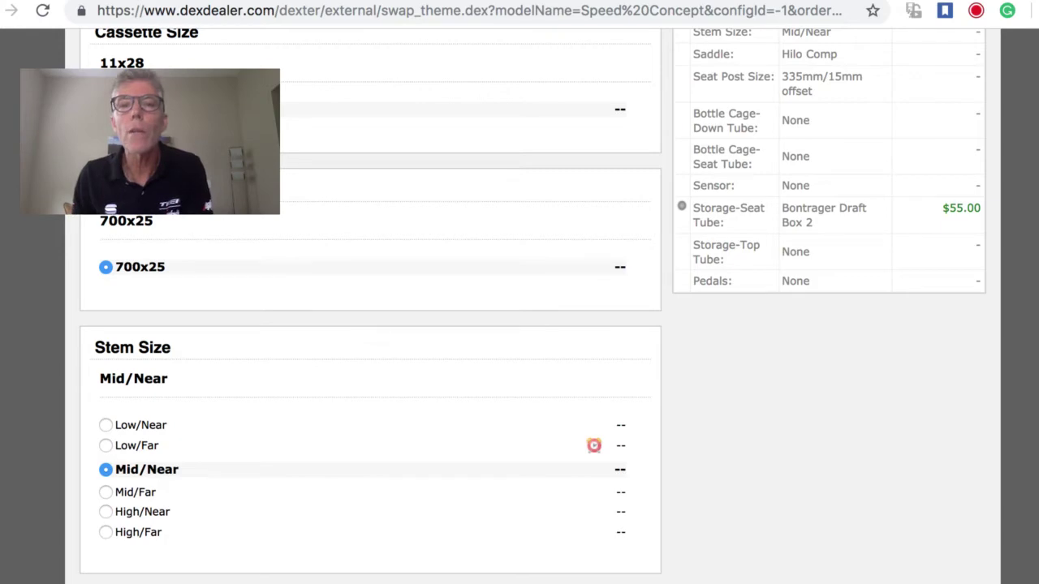
Open the 2014 Speed Concept fit guide and read from the ordered fit steps through the stack and reach diagrams to the example sizing chart
key("ctrl+Tab")
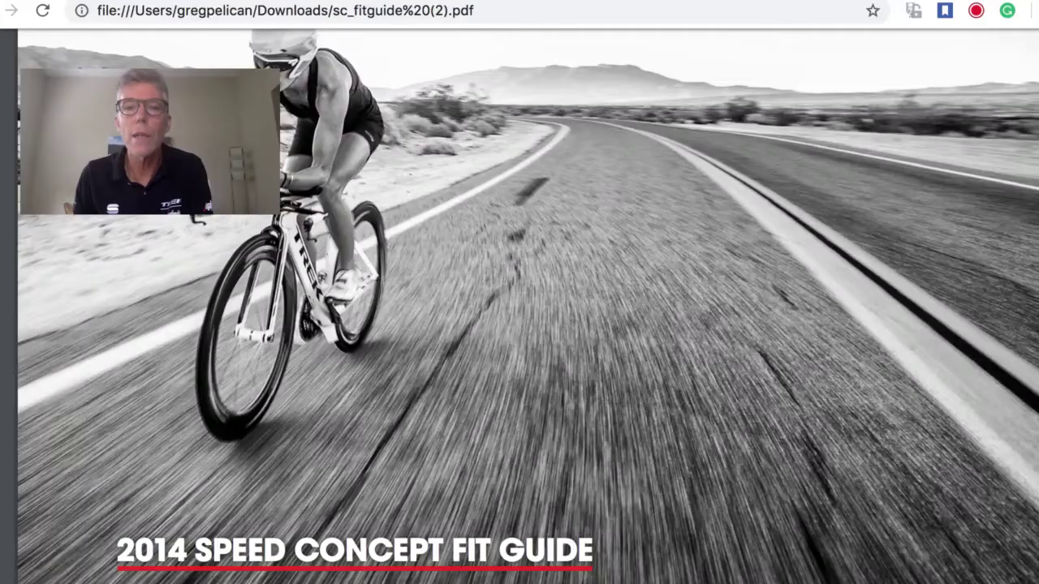
scroll(573, 439, "down", 1)
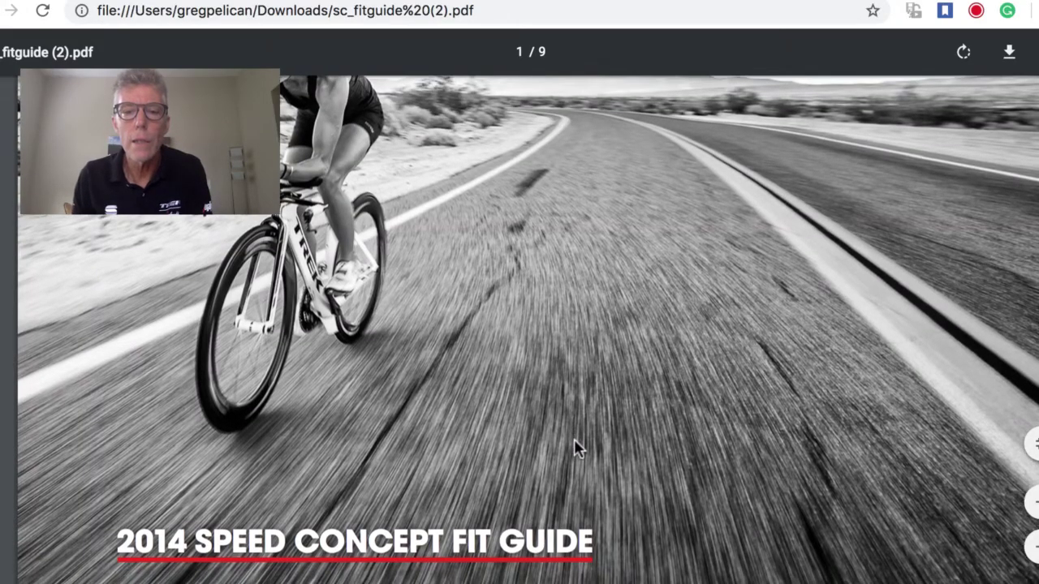
scroll(574, 442, "down", 7)
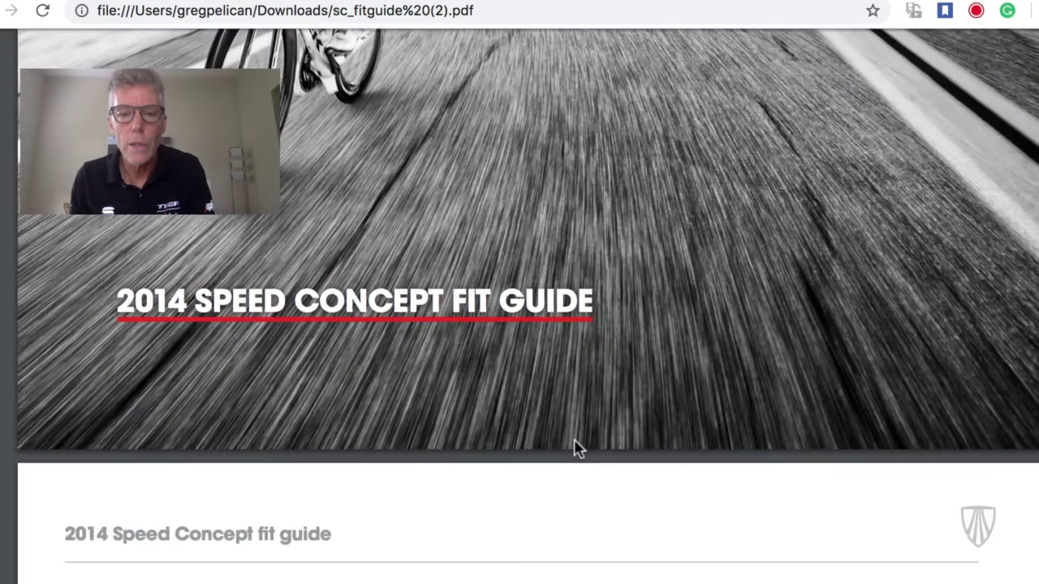
scroll(574, 442, "down", 10)
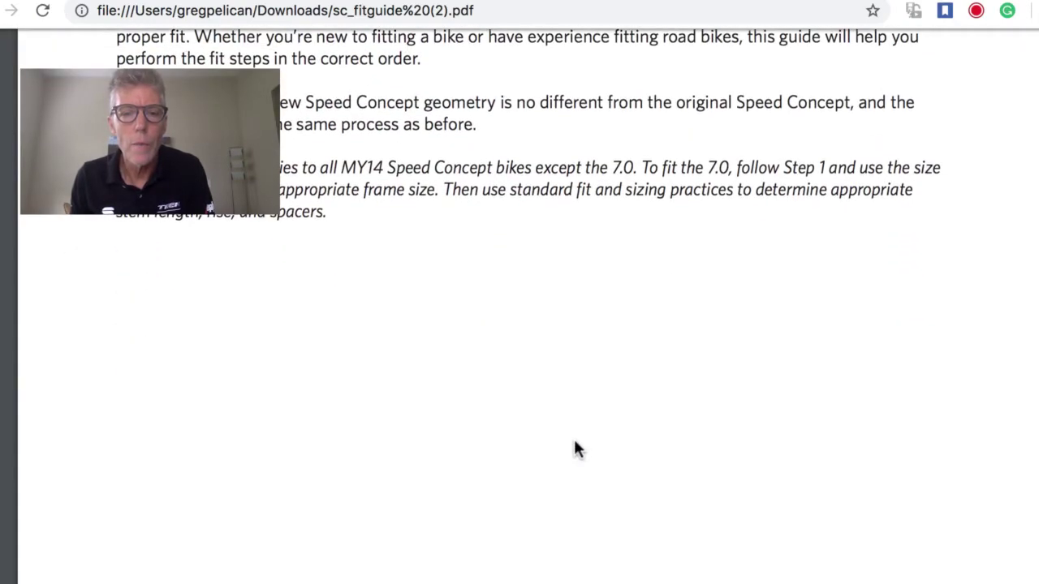
scroll(574, 442, "down", 12)
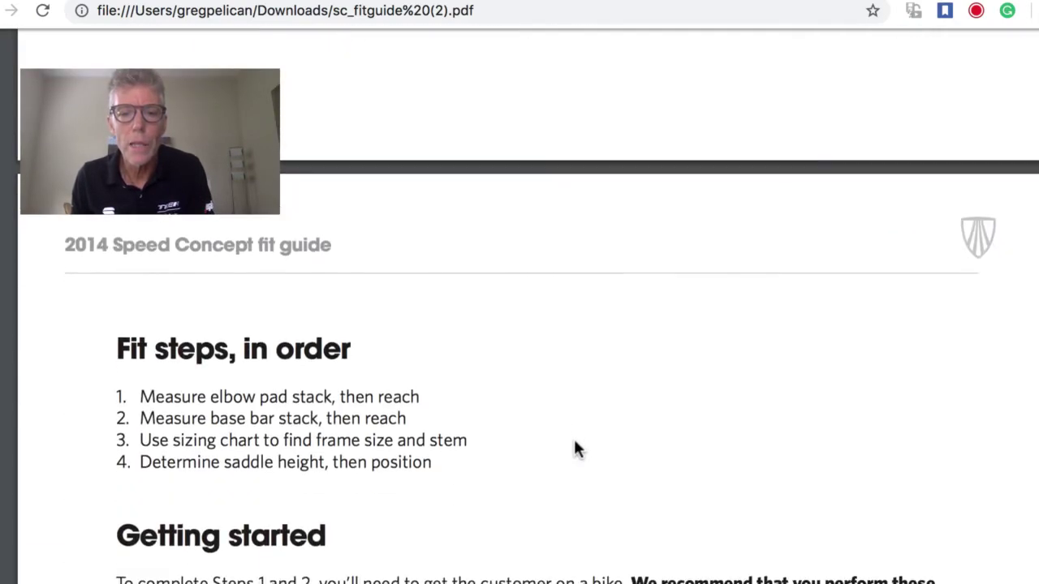
scroll(574, 442, "down", 10)
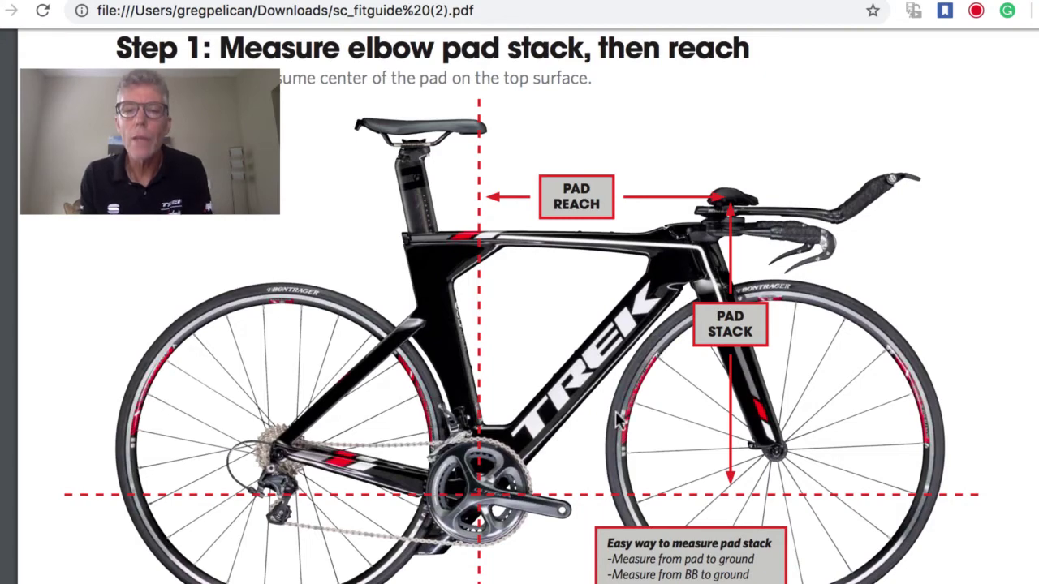
scroll(620, 419, "down", 5)
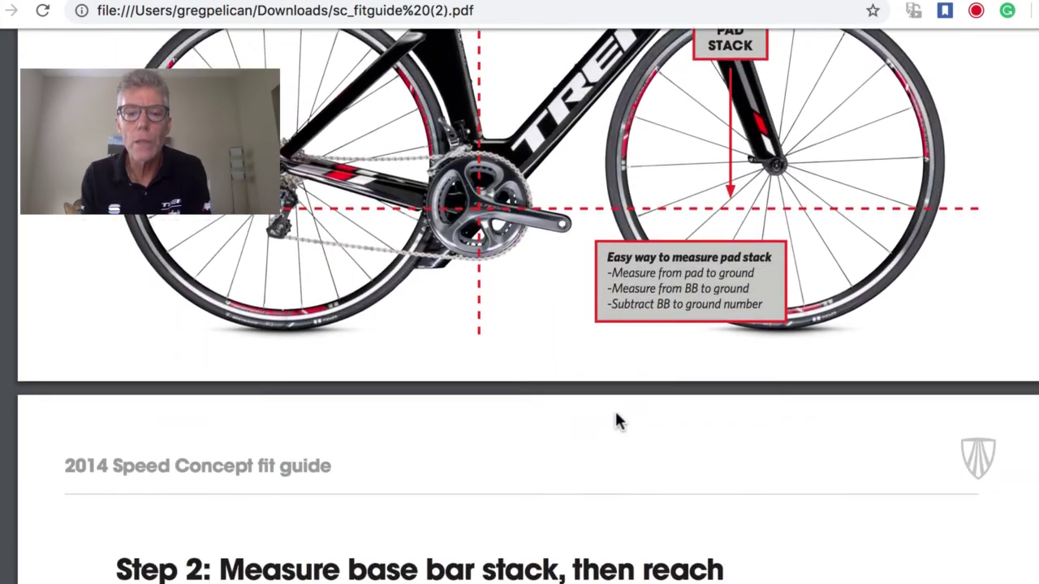
scroll(615, 416, "down", 10)
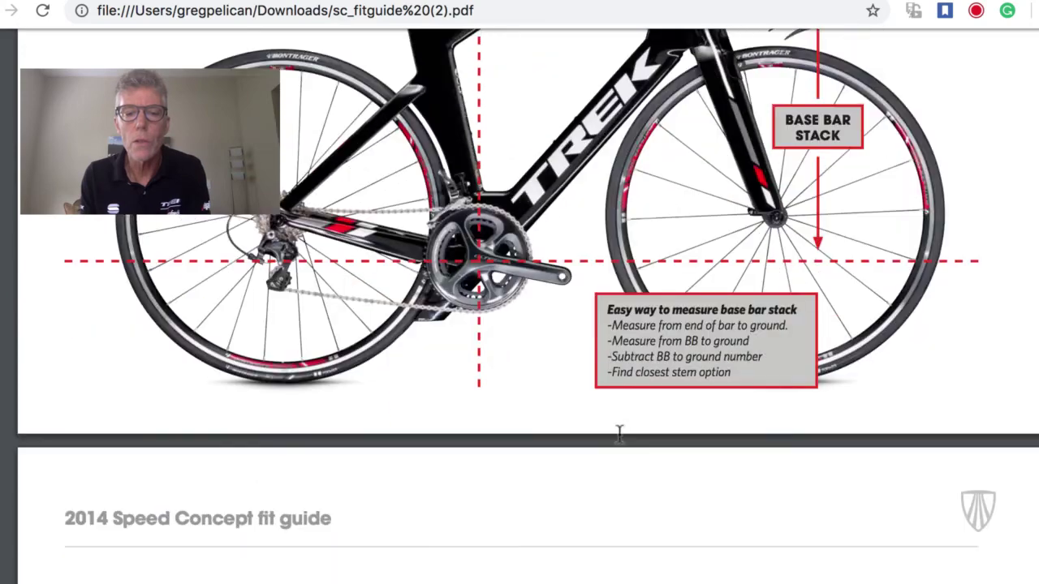
scroll(619, 435, "down", 12)
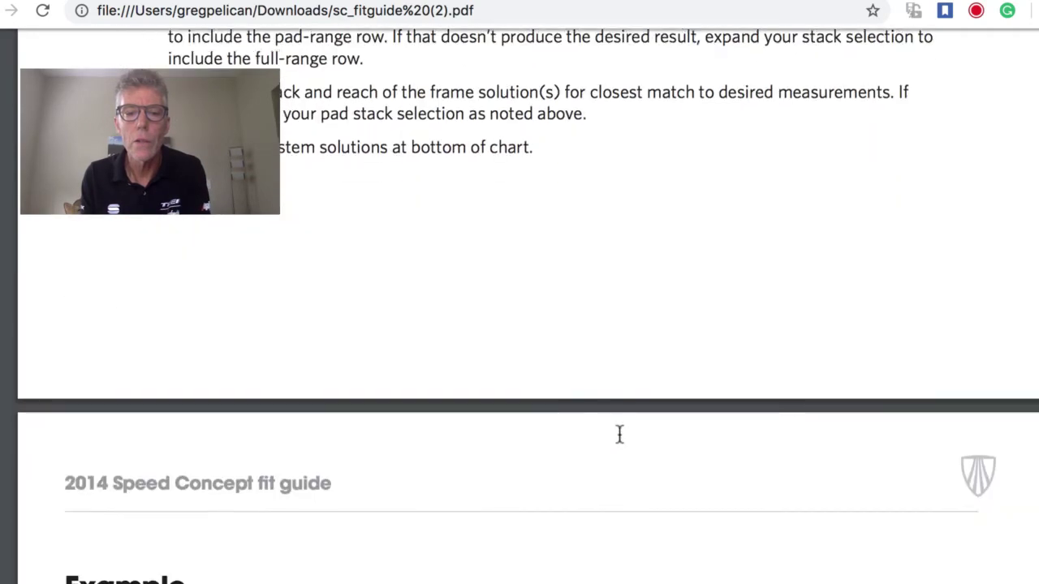
scroll(619, 433, "down", 3)
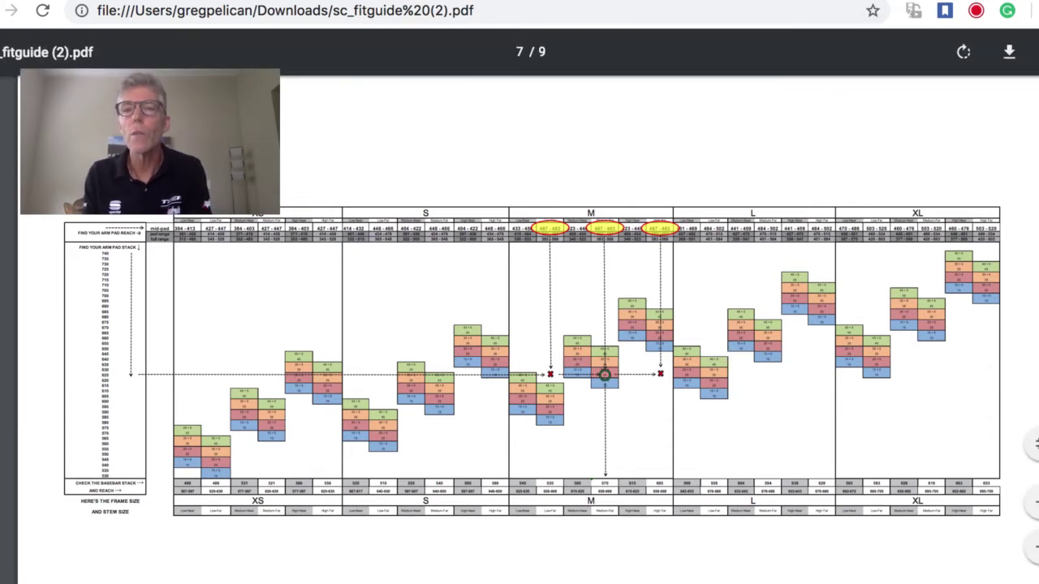
Open the Speed Concept size chart and examine how arm pad reach and stack lead to the frame and stem size in the Medium example
key("ctrl+Tab")
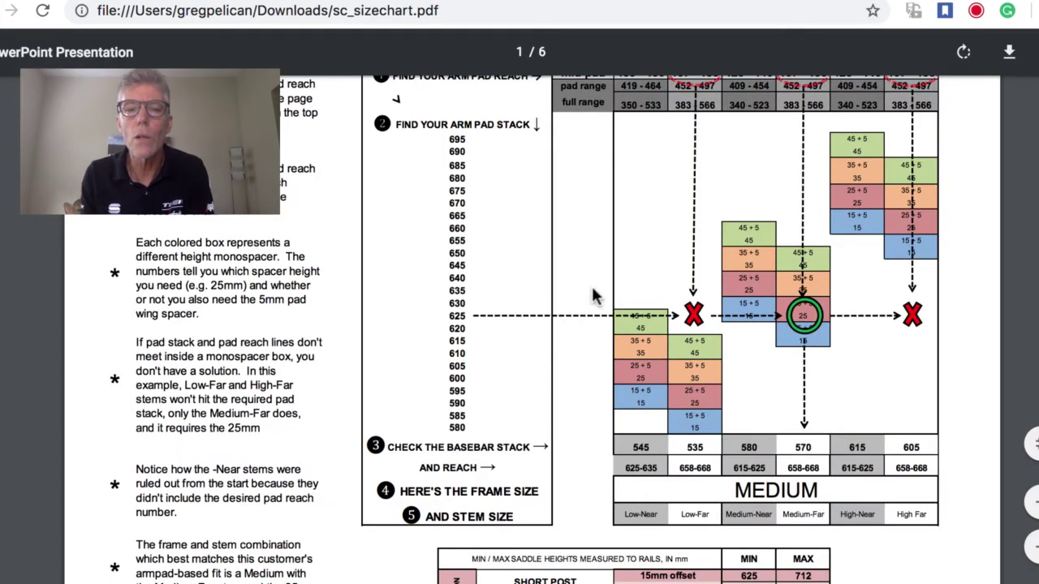
scroll(621, 369, "up", 2)
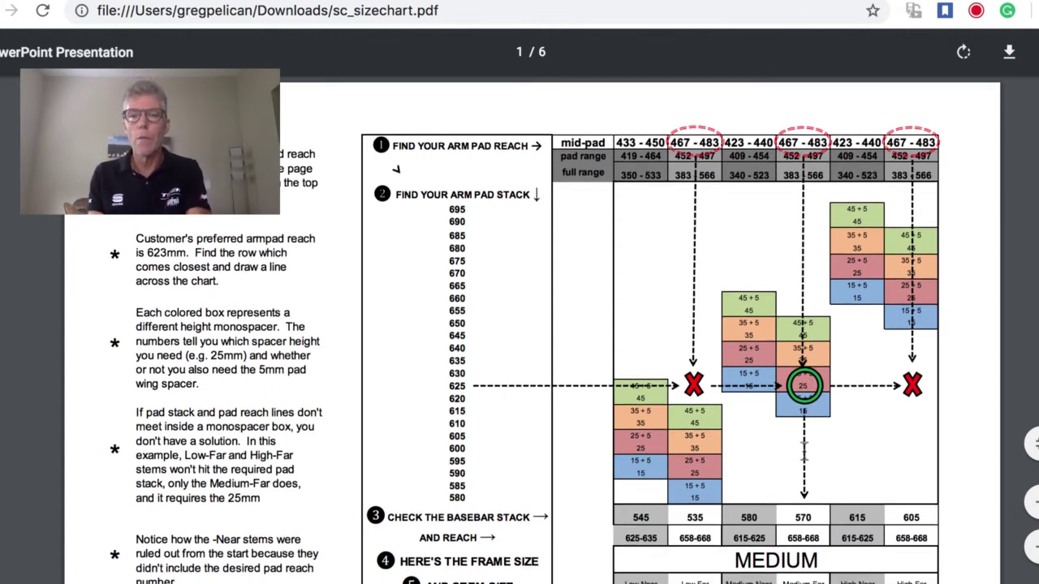
scroll(804, 446, "down", 2)
scroll(804, 449, "up", 2)
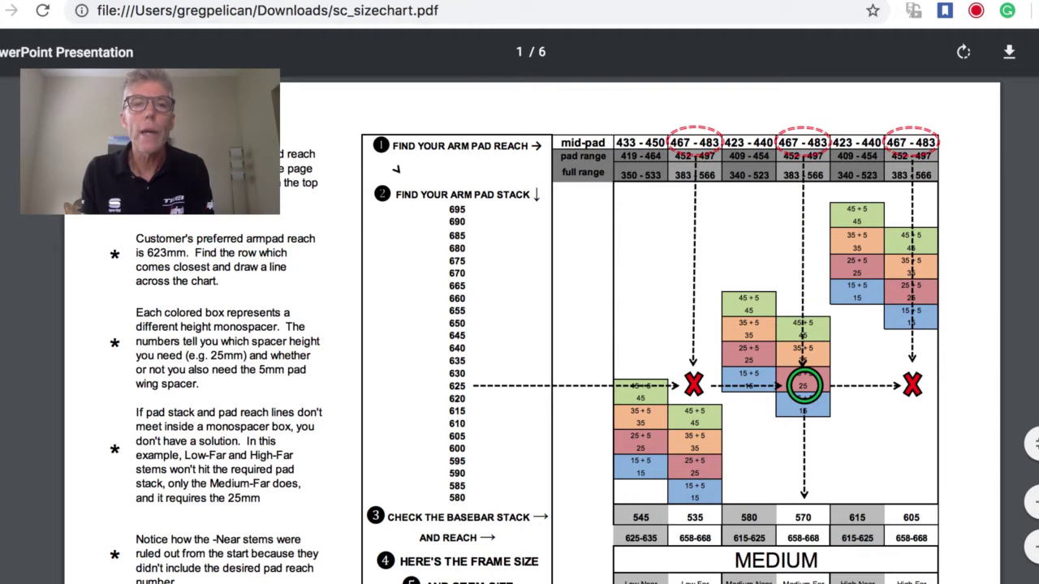
Return to the bike configurator and review the bike preview and the gruppo choices in the drivetrain options
left_click(349, 1)
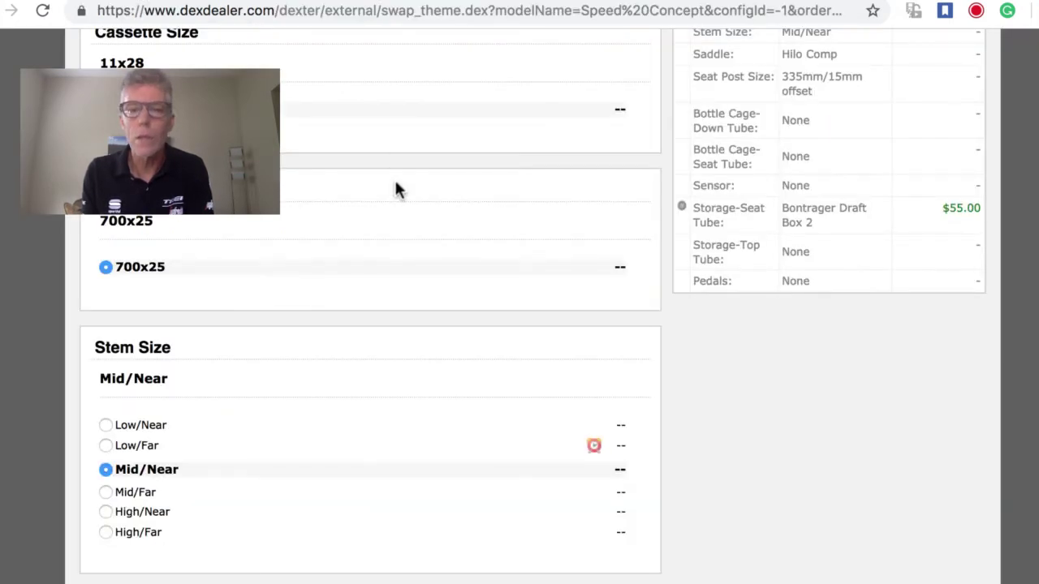
scroll(422, 294, "up", 10)
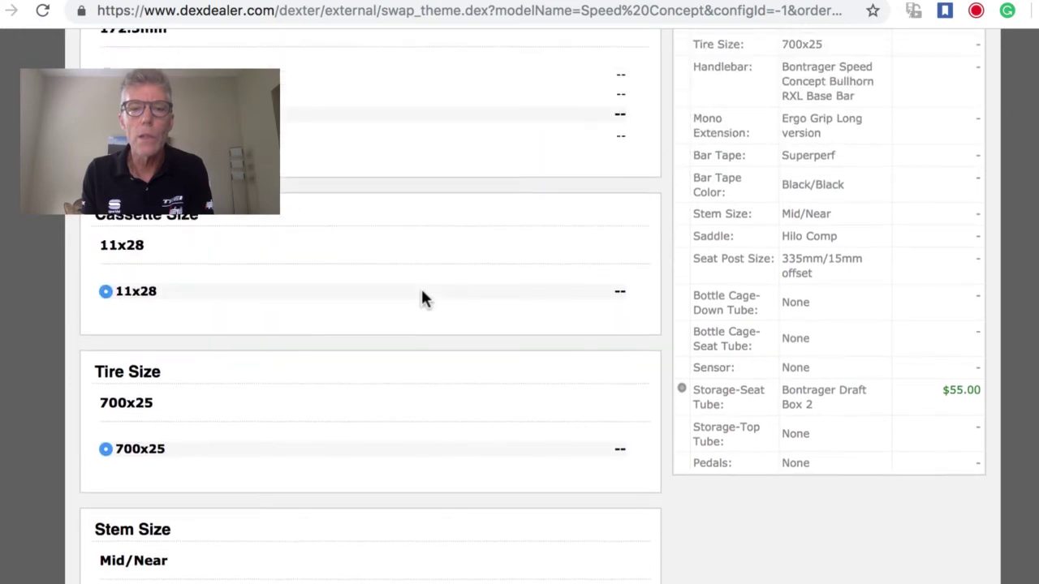
scroll(422, 293, "up", 14)
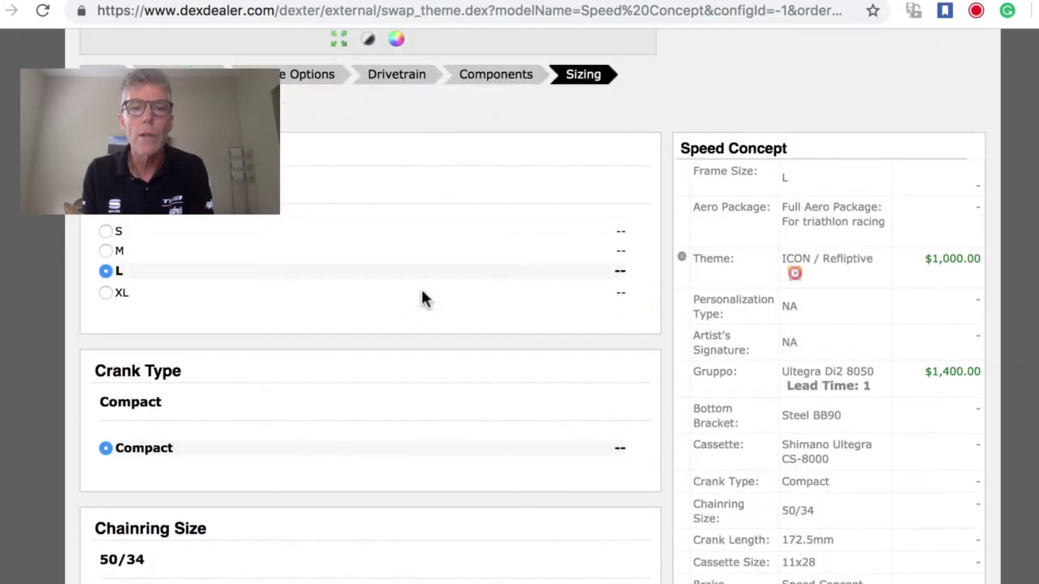
scroll(422, 299, "up", 7)
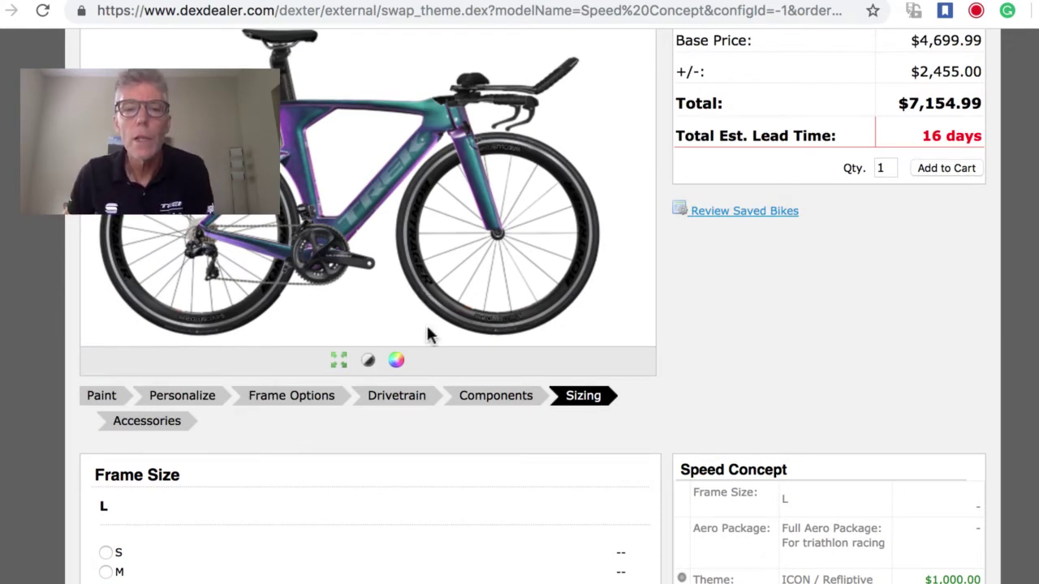
left_click(403, 406)
scroll(410, 409, "down", 5)
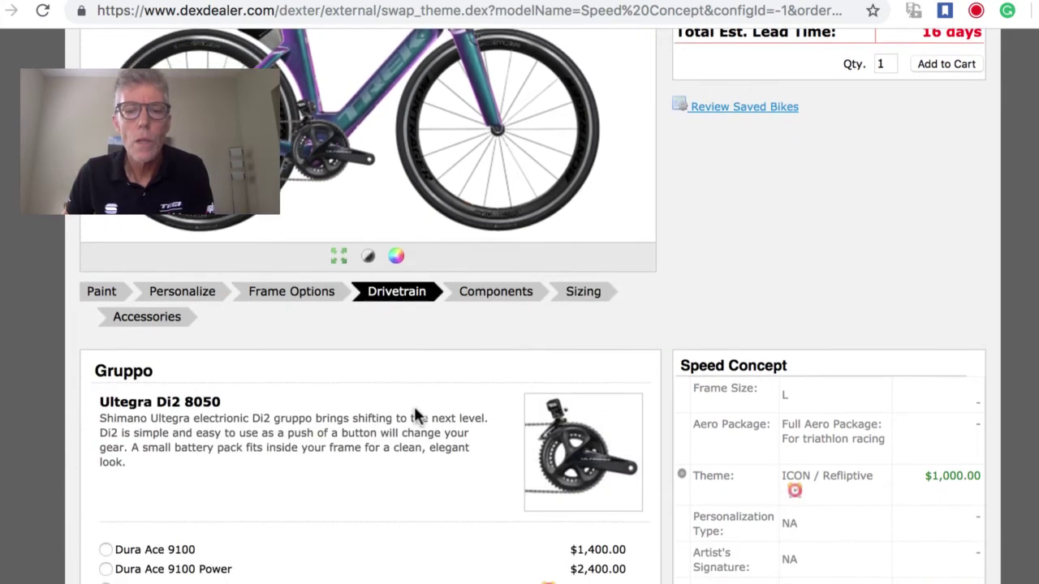
scroll(413, 403, "down", 3)
scroll(413, 403, "up", 5)
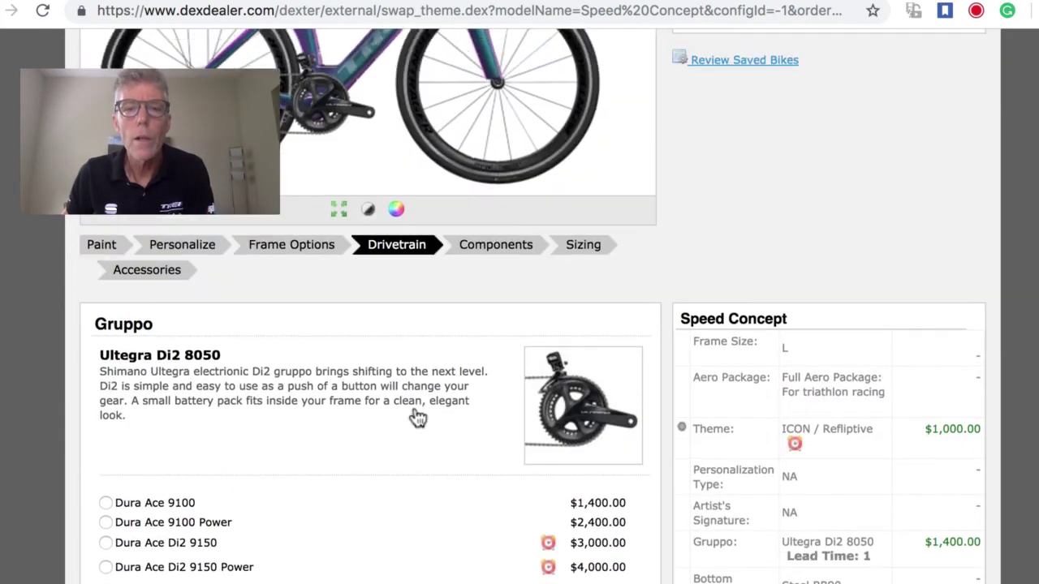
Set the wheelset to Aeolus XXX 6 TLR in the component options and check its decal color choices
left_click(490, 251)
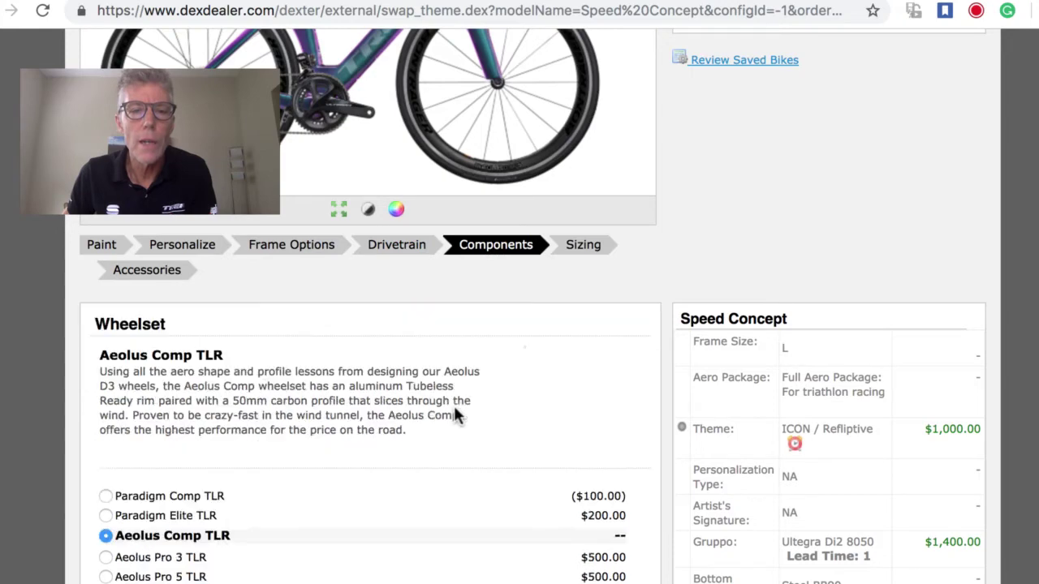
scroll(455, 409, "down", 4)
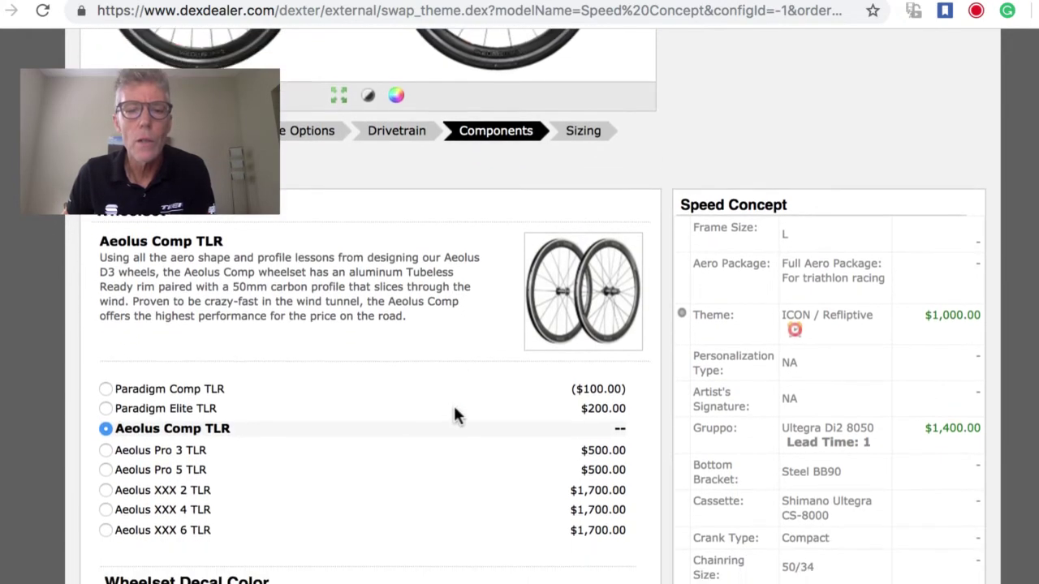
scroll(439, 418, "down", 2)
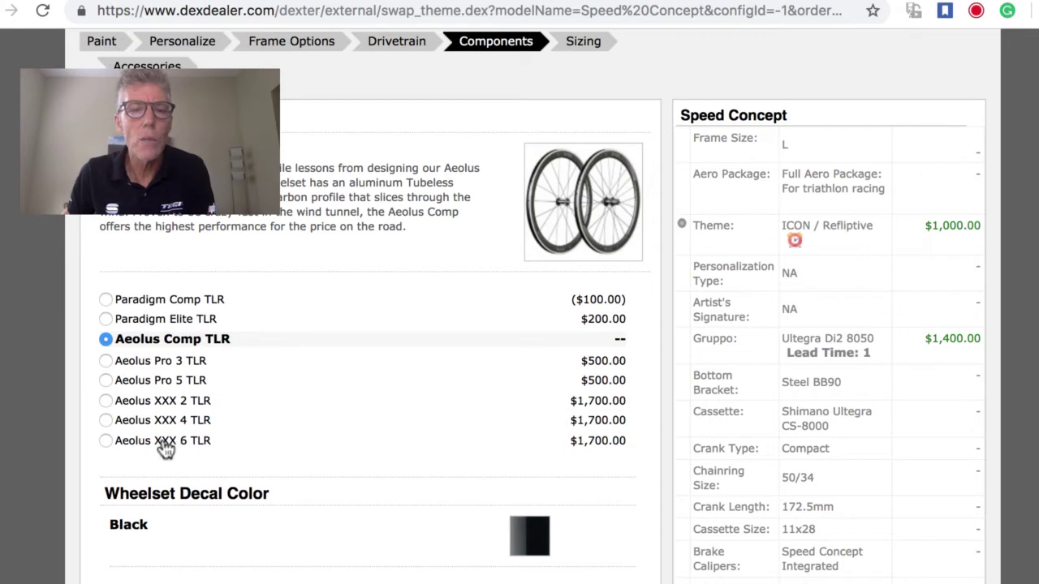
mouse_move(136, 448)
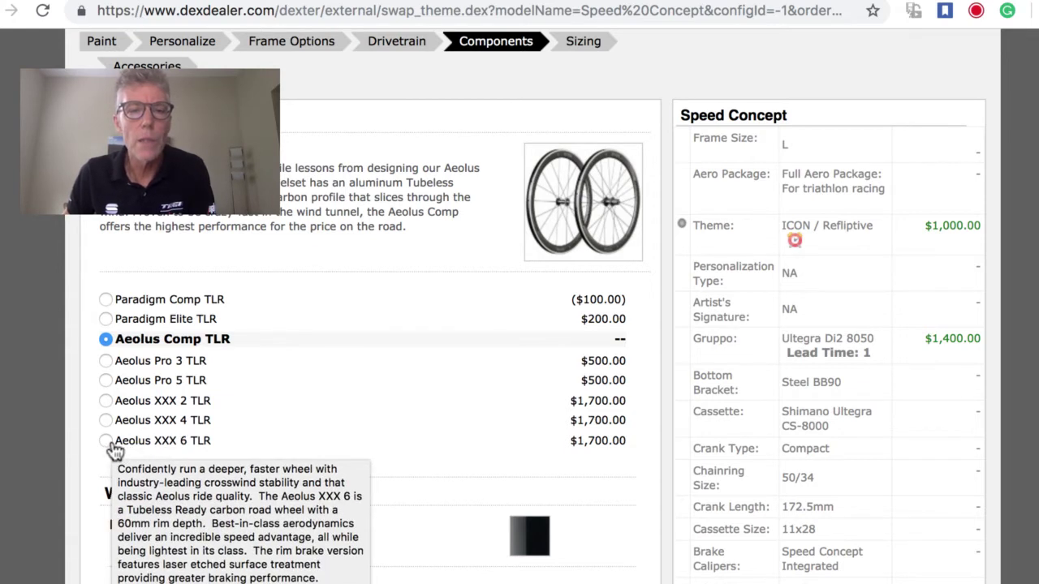
left_click(106, 441)
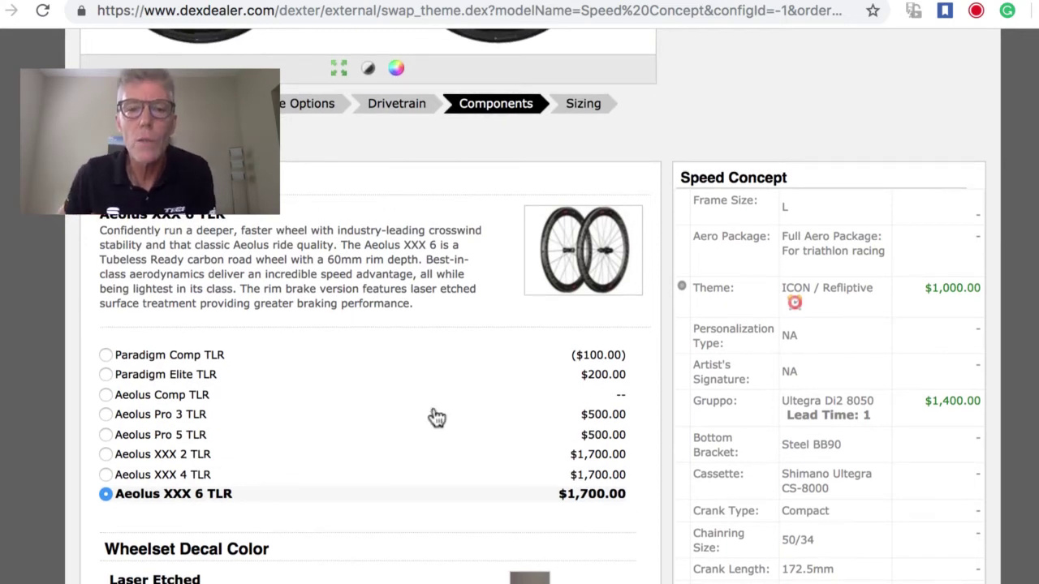
scroll(489, 292, "down", 5)
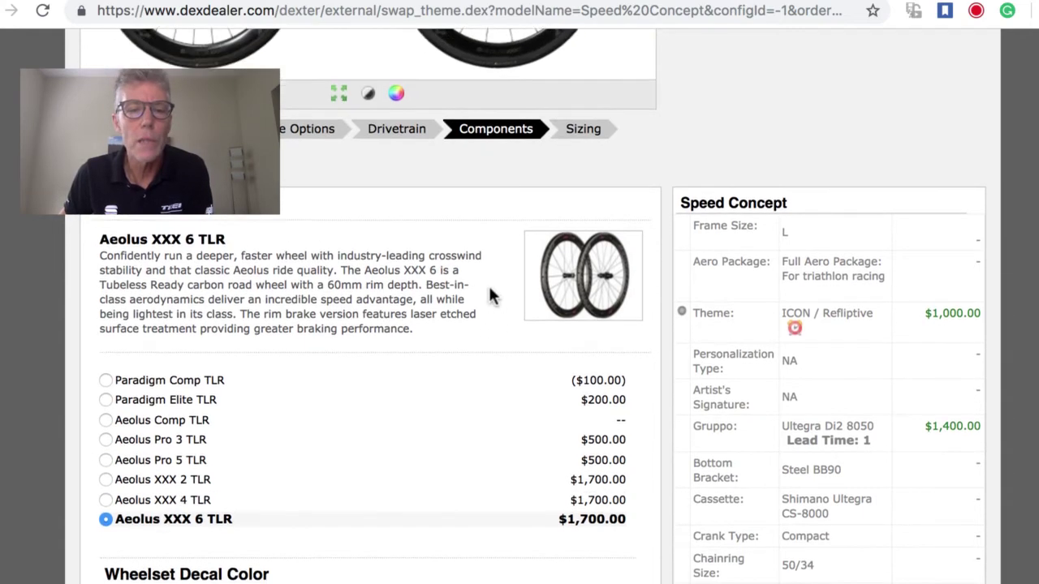
scroll(493, 298, "down", 1)
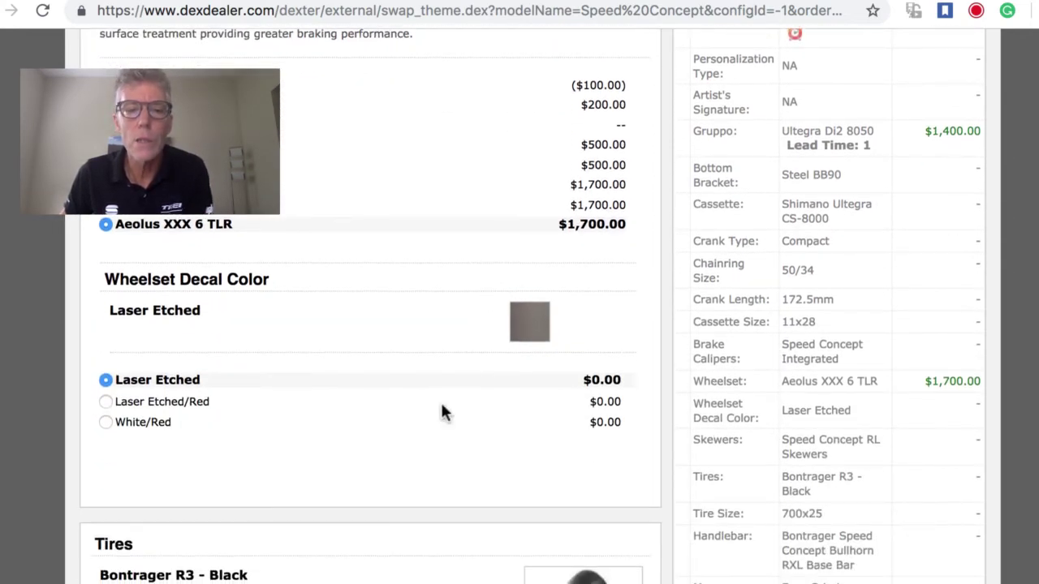
Try the Straight and S-Bend mono extensions for the handlebar, and restore the Ergo Grip Long version
scroll(441, 406, "down", 10)
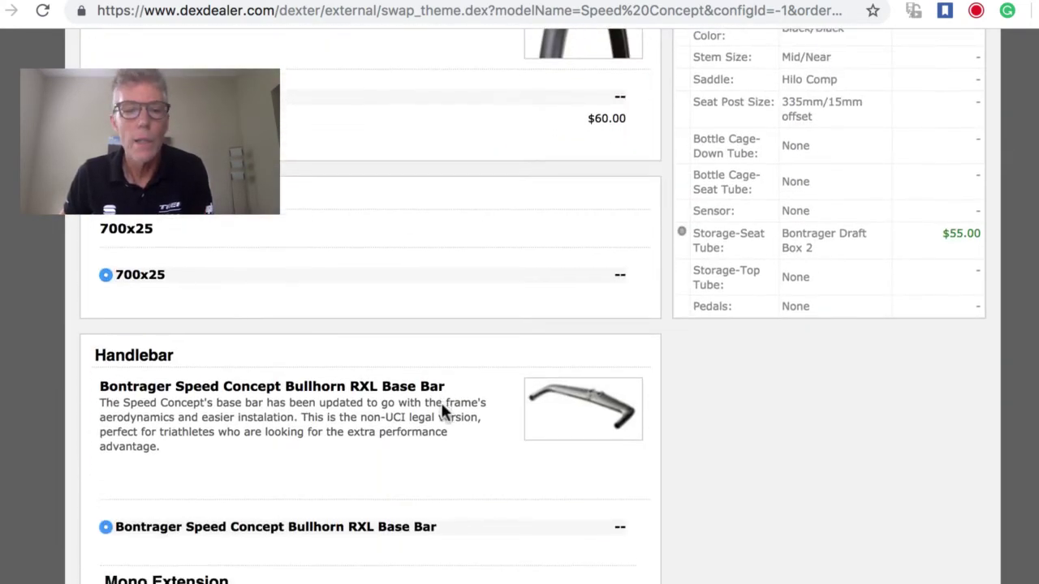
scroll(442, 411, "down", 6)
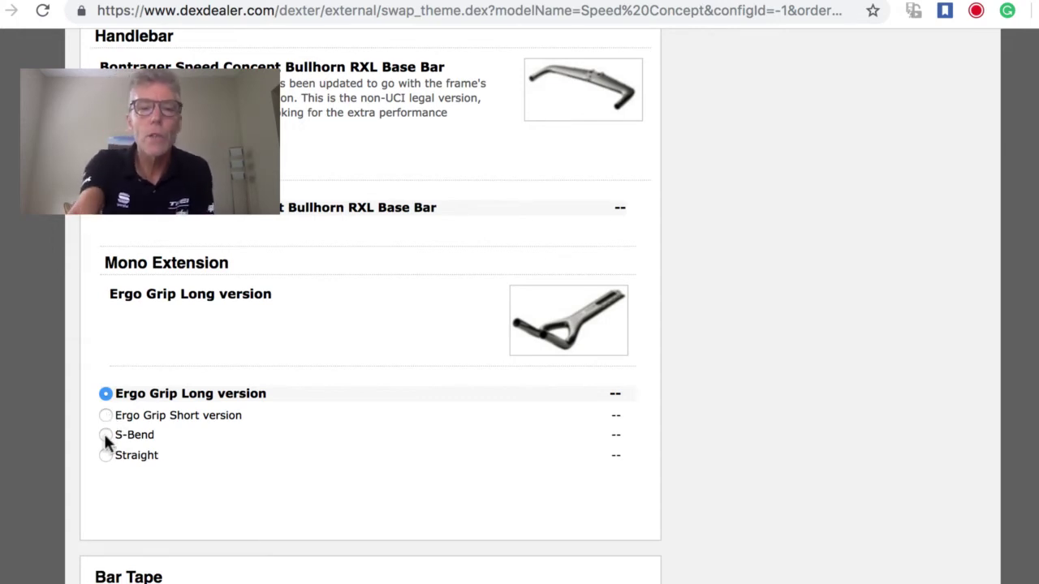
left_click(106, 455)
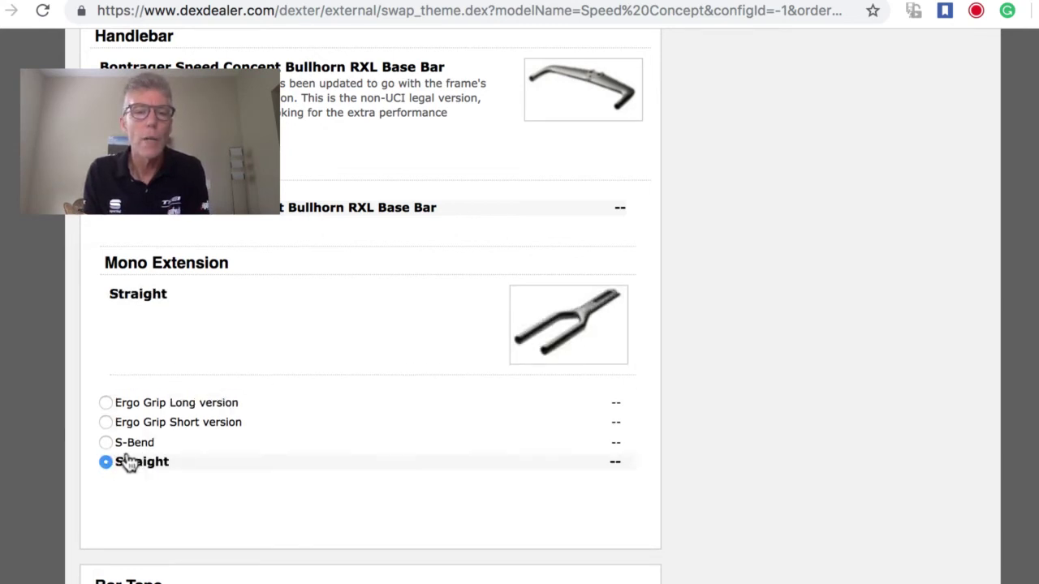
left_click(106, 443)
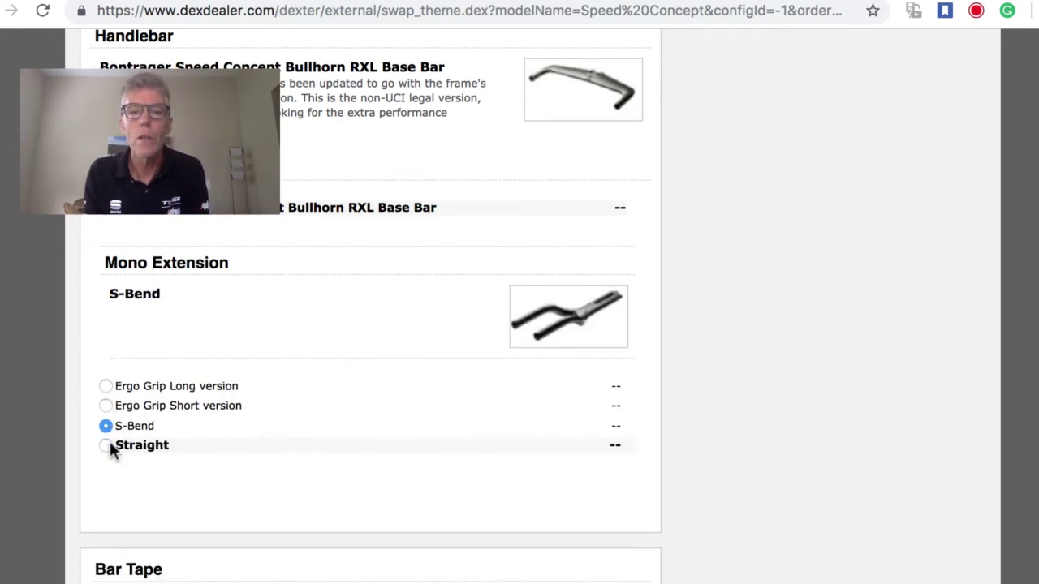
left_click(106, 386)
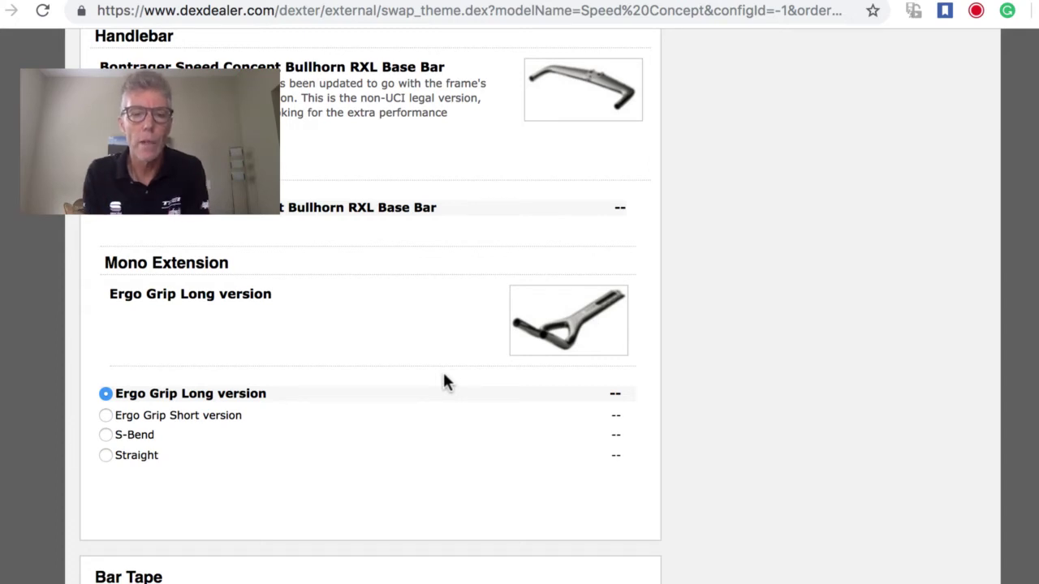
Look over the bar tape, tire and wheelset selections and check the bike preview with its total price
scroll(445, 385, "down", 3)
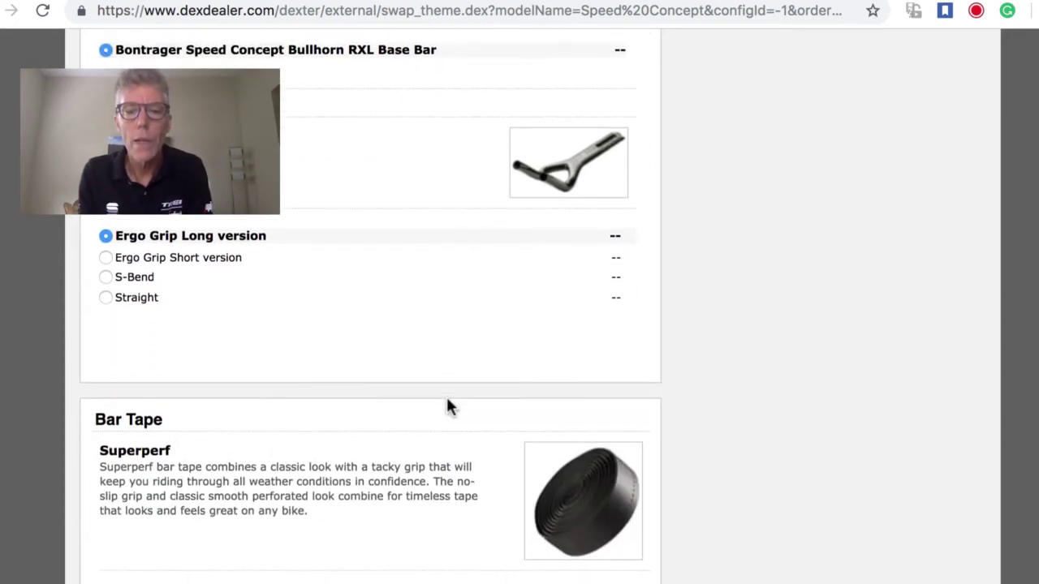
scroll(447, 401, "up", 10)
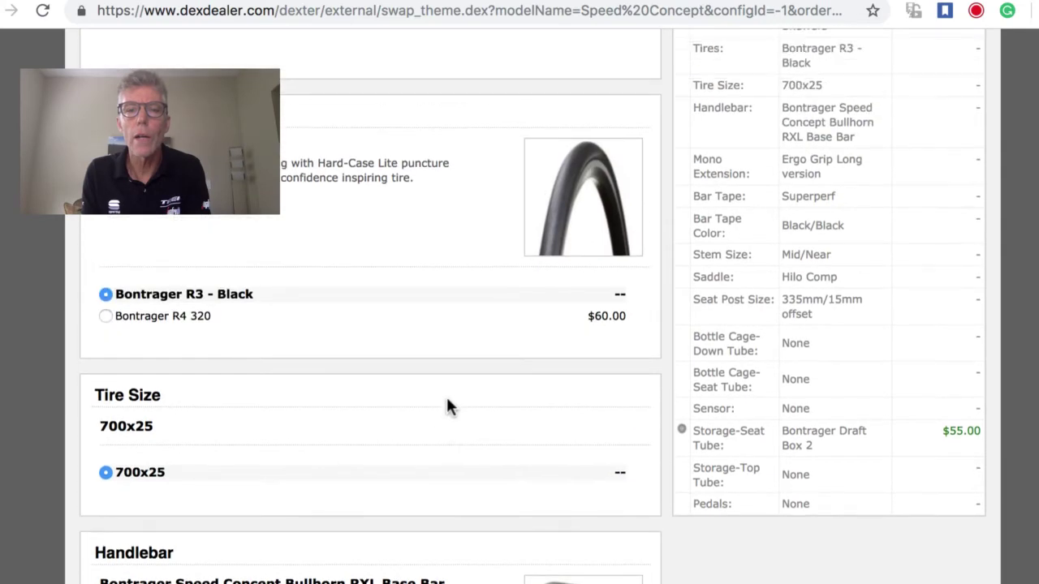
scroll(448, 406, "up", 10)
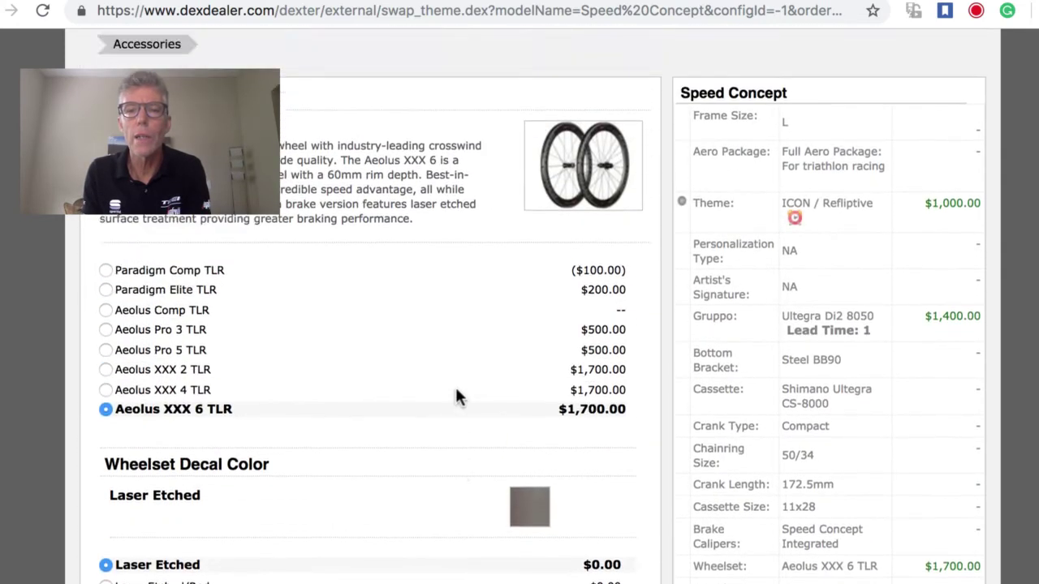
scroll(456, 396, "up", 6)
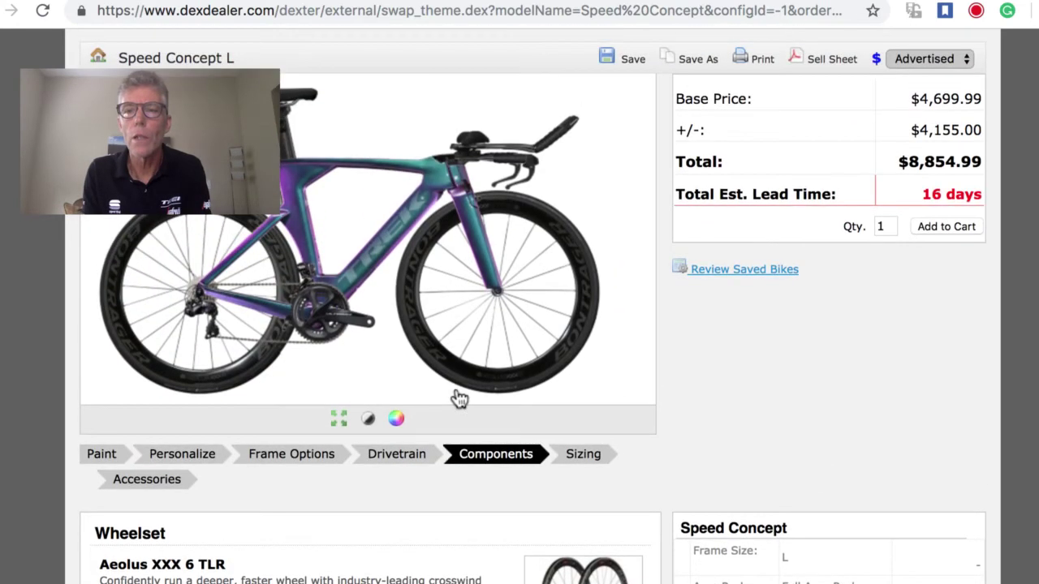
Review the full Speed Concept specification list with its option prices, the bike preview and the total price
scroll(761, 427, "down", 6)
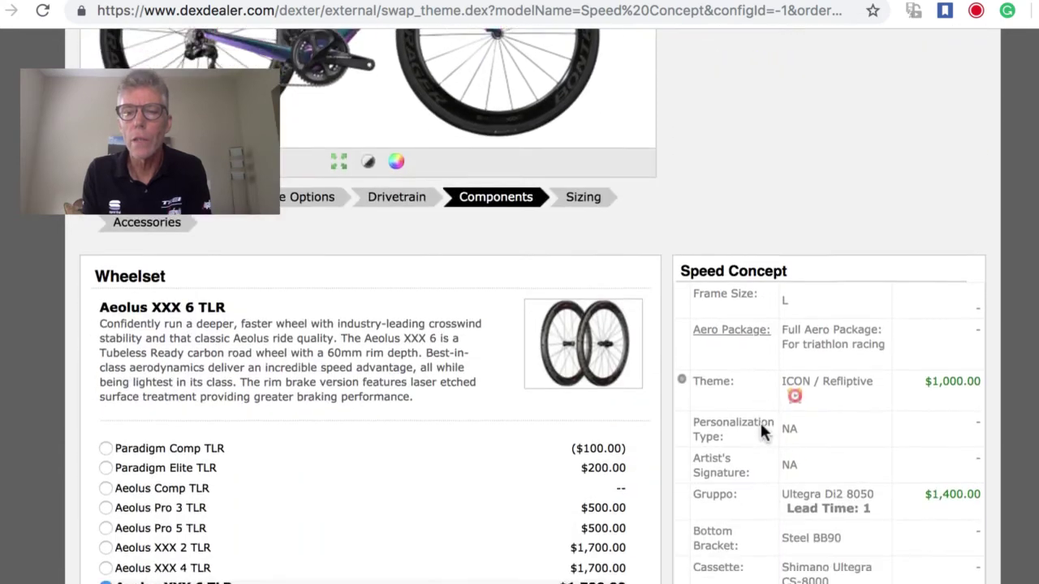
scroll(763, 434, "down", 7)
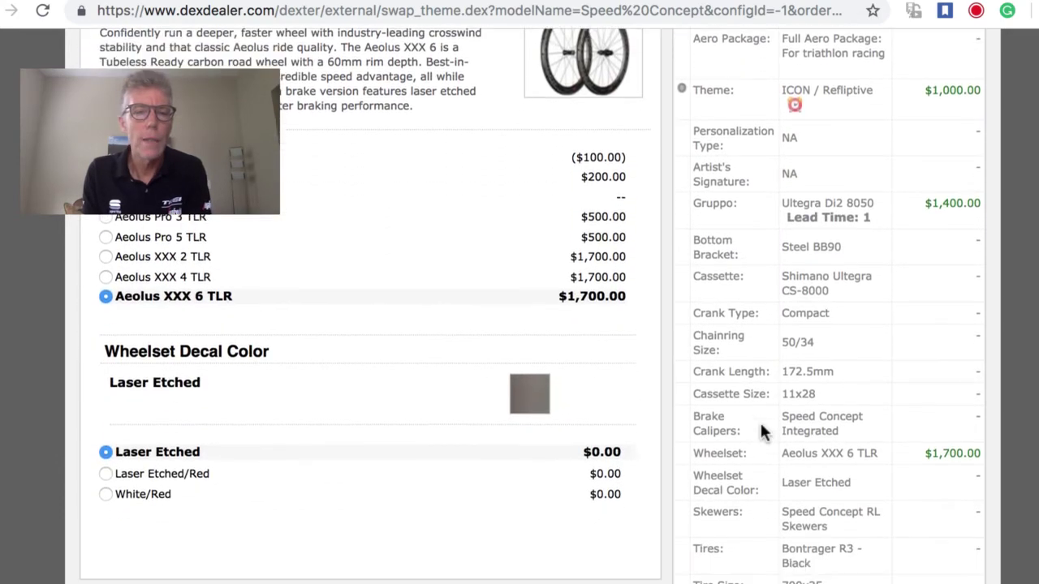
scroll(762, 430, "down", 5)
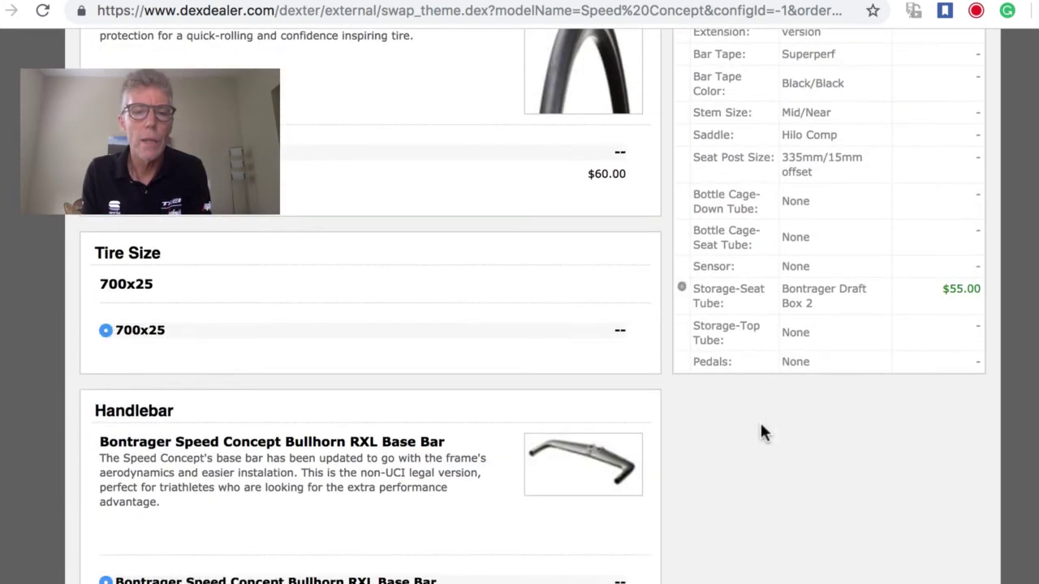
scroll(761, 430, "up", 4)
scroll(760, 424, "up", 3)
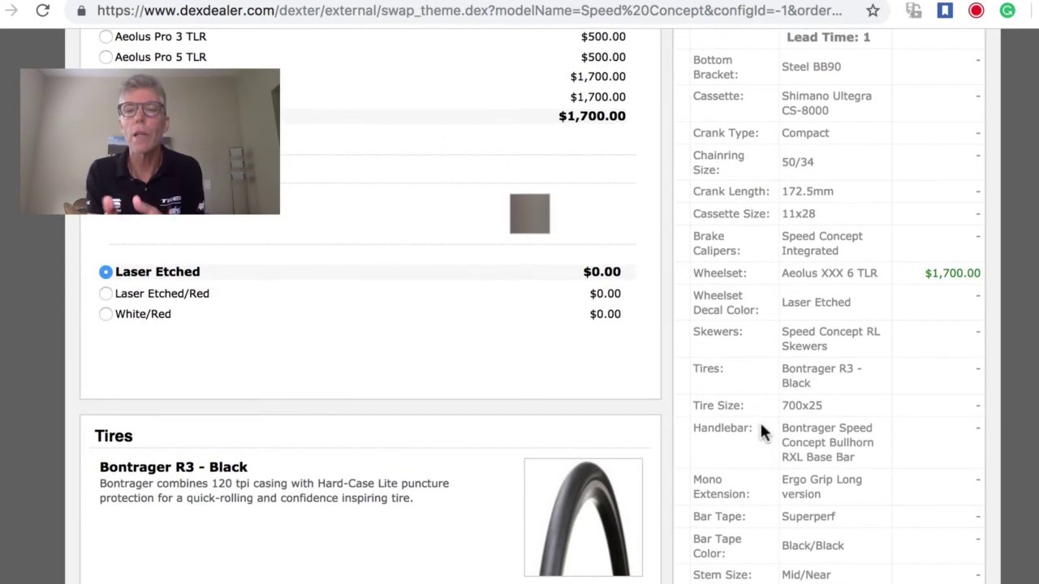
scroll(761, 430, "up", 5)
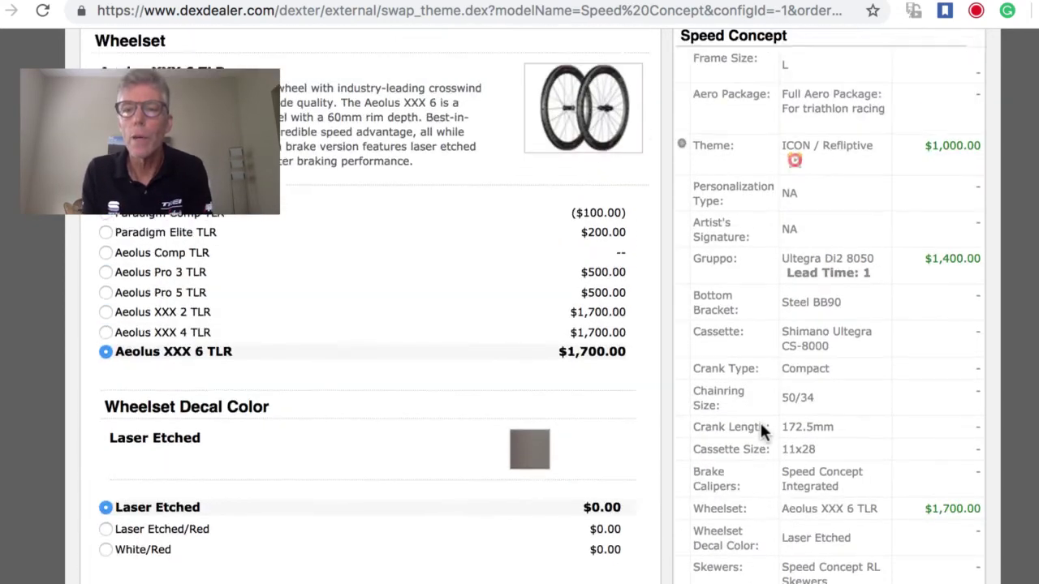
scroll(761, 426, "up", 3)
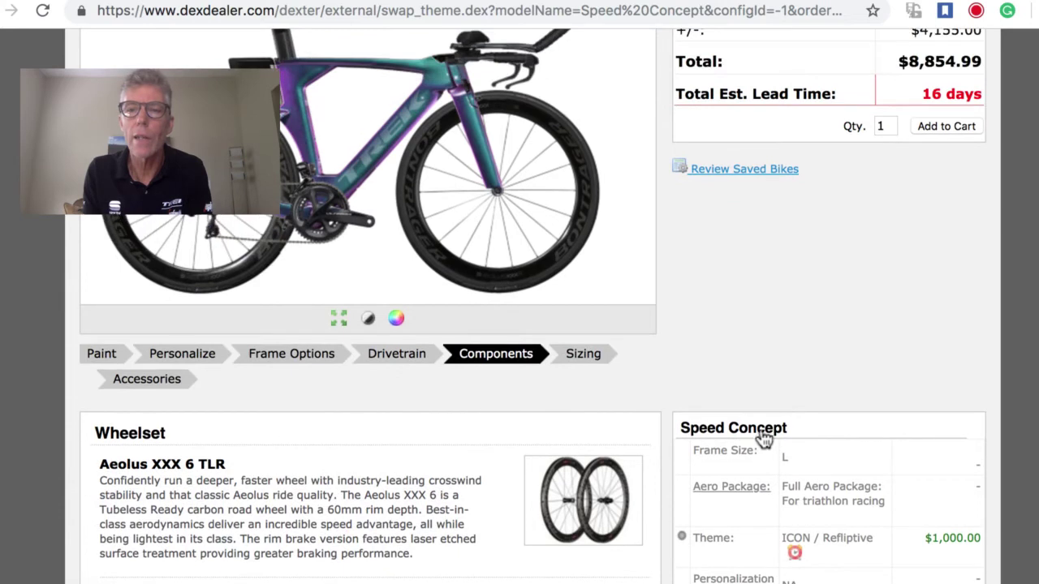
scroll(764, 335, "up", 1)
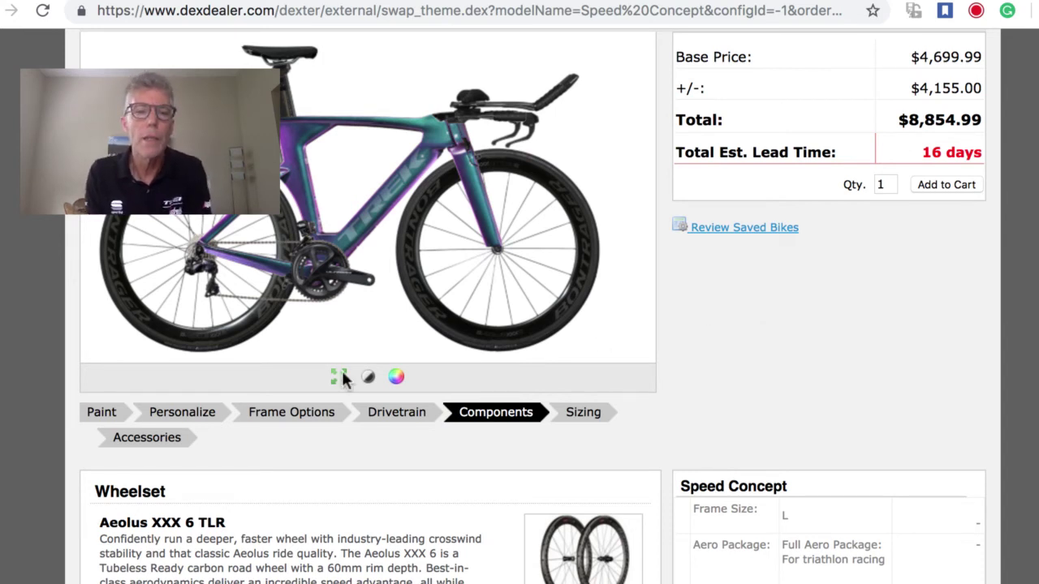
scroll(339, 313, "up", 3)
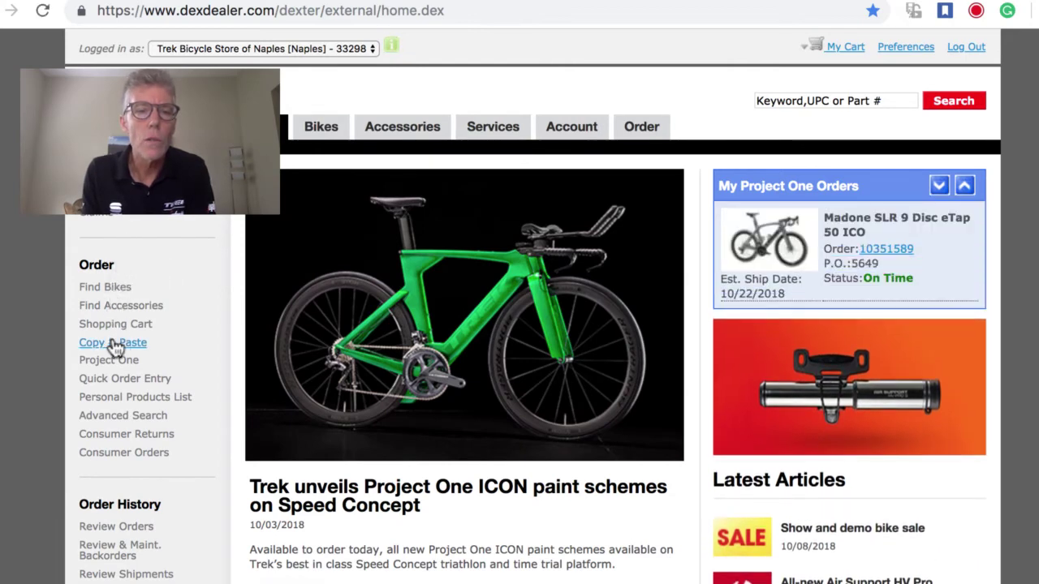
Open the Project One page and look through the Madone and Emonda models in the full custom bikes list
left_click(122, 363)
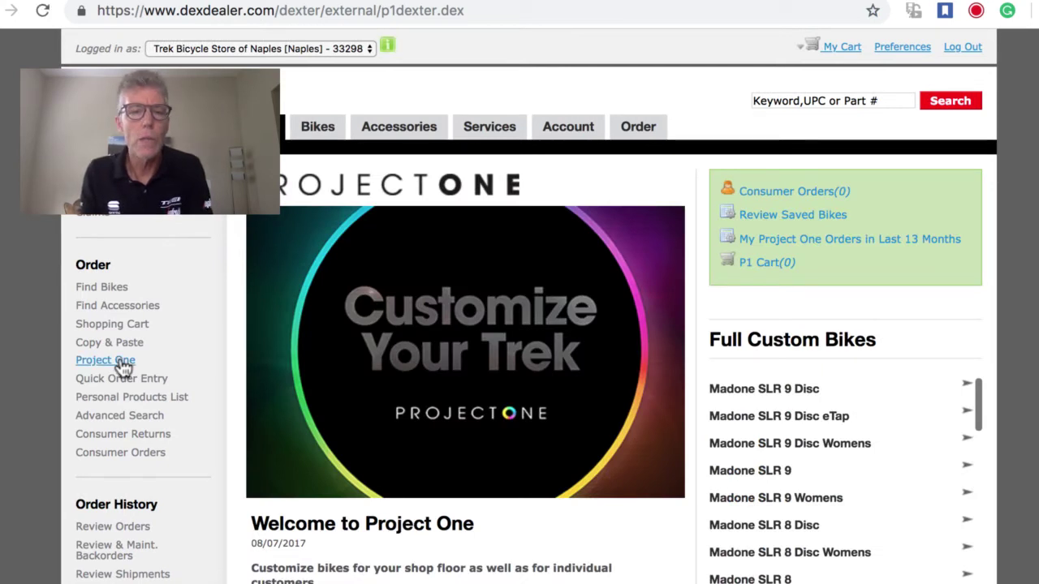
scroll(767, 508, "down", 1)
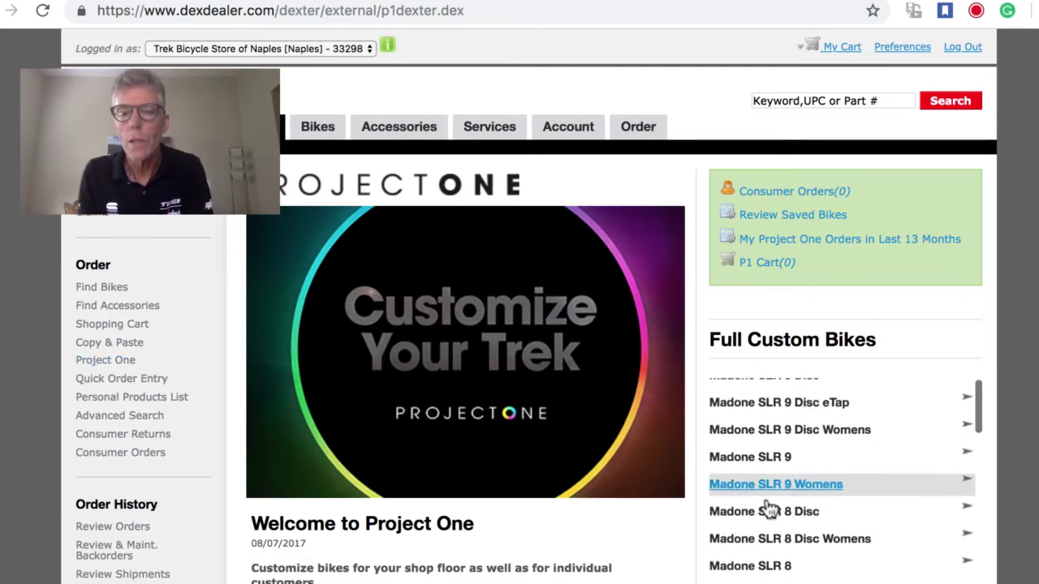
scroll(767, 507, "down", 6)
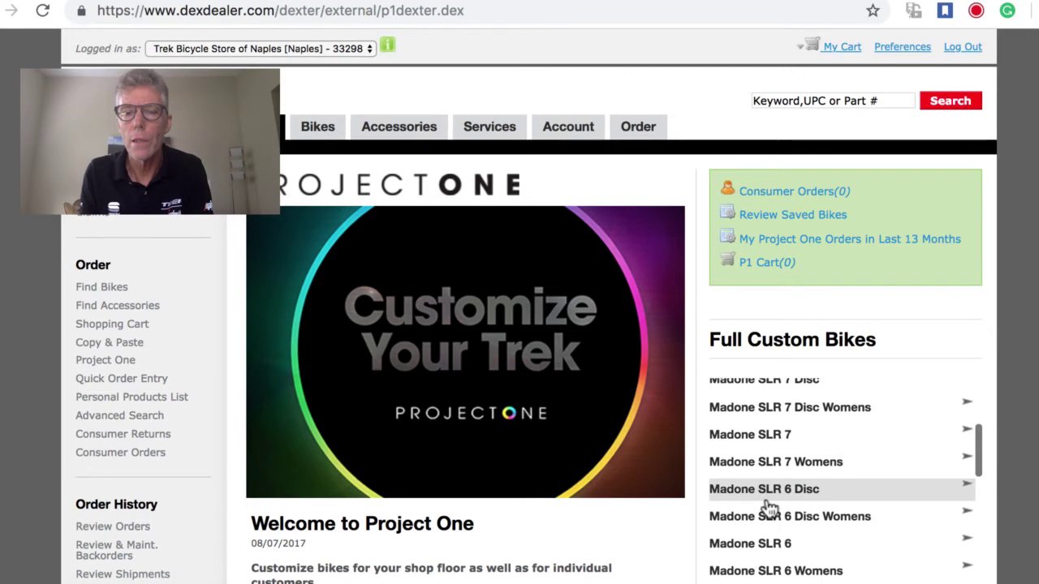
scroll(767, 507, "down", 5)
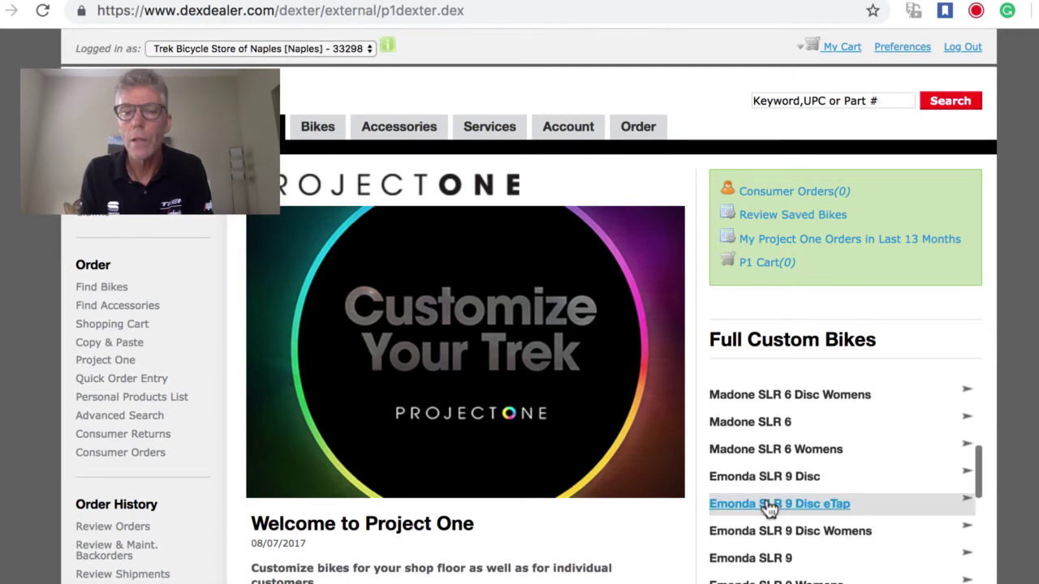
scroll(767, 508, "down", 4)
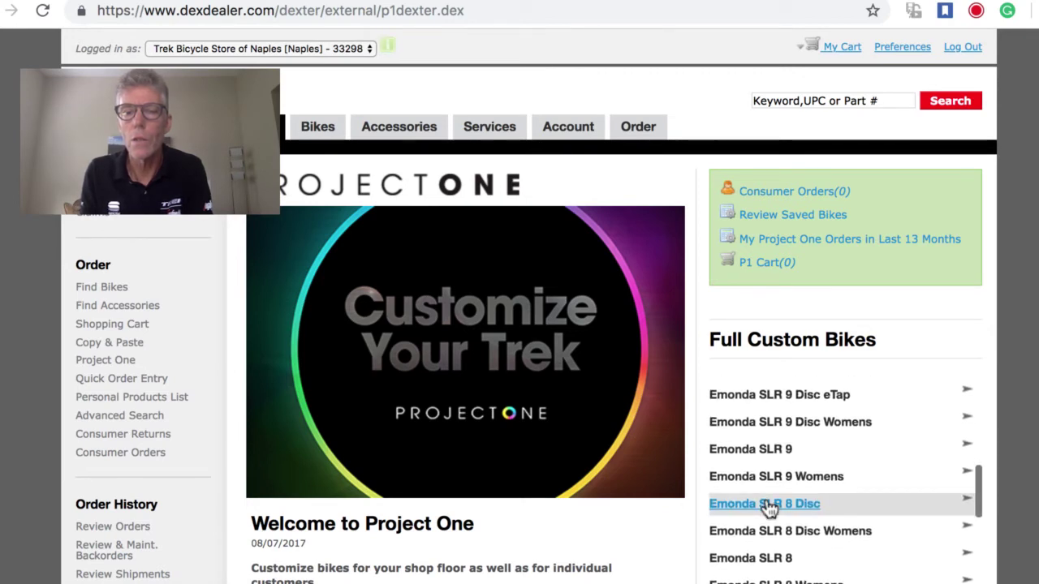
scroll(767, 507, "down", 1)
scroll(767, 507, "up", 4)
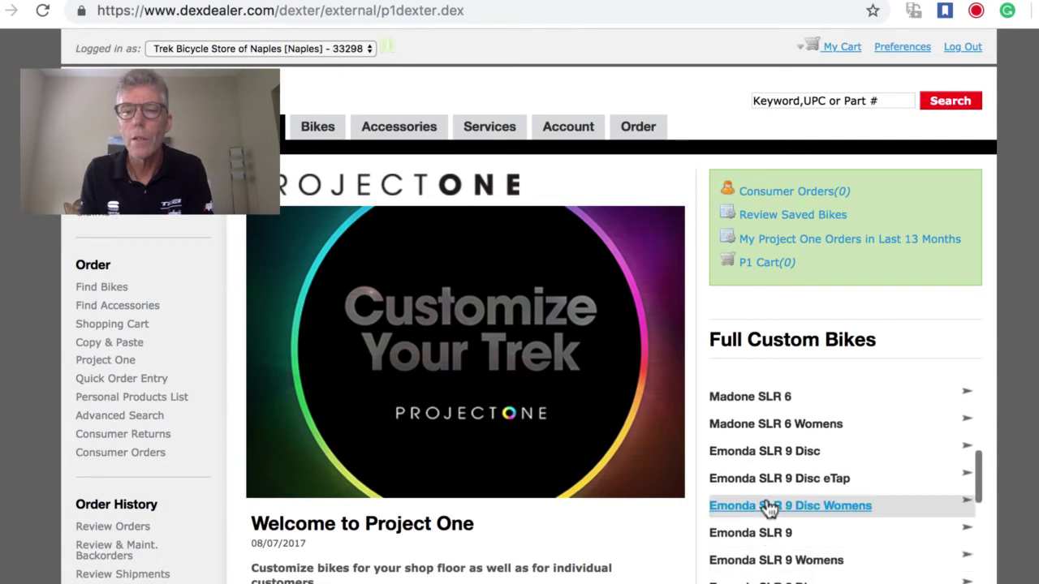
scroll(767, 508, "up", 2)
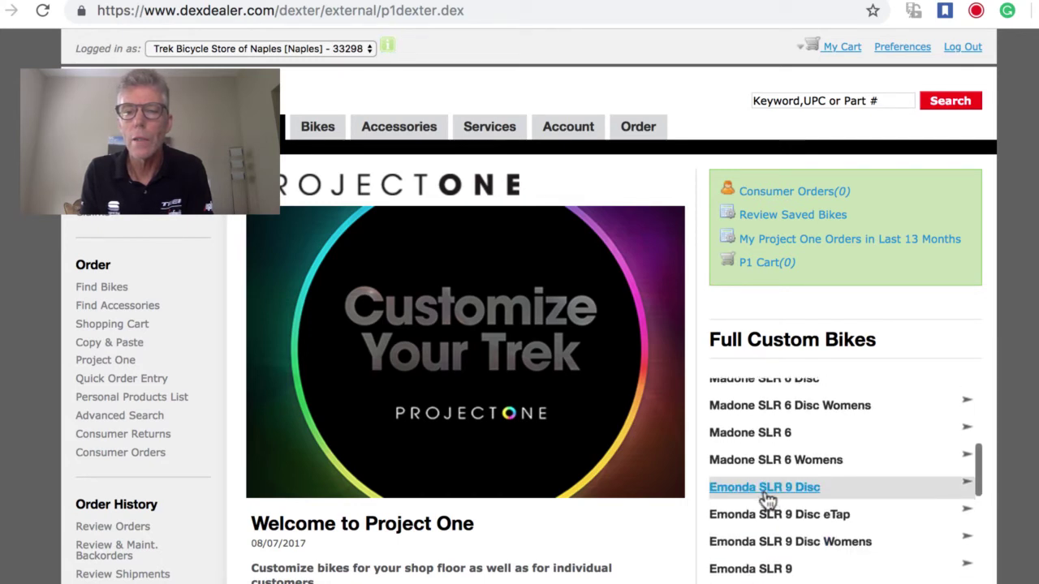
scroll(761, 451, "up", 2)
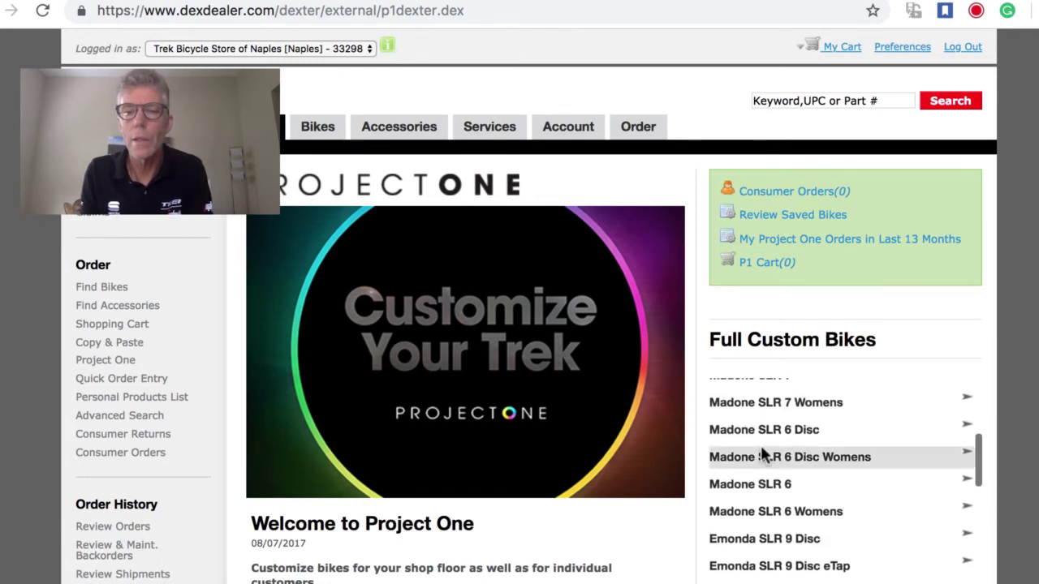
left_click(758, 437)
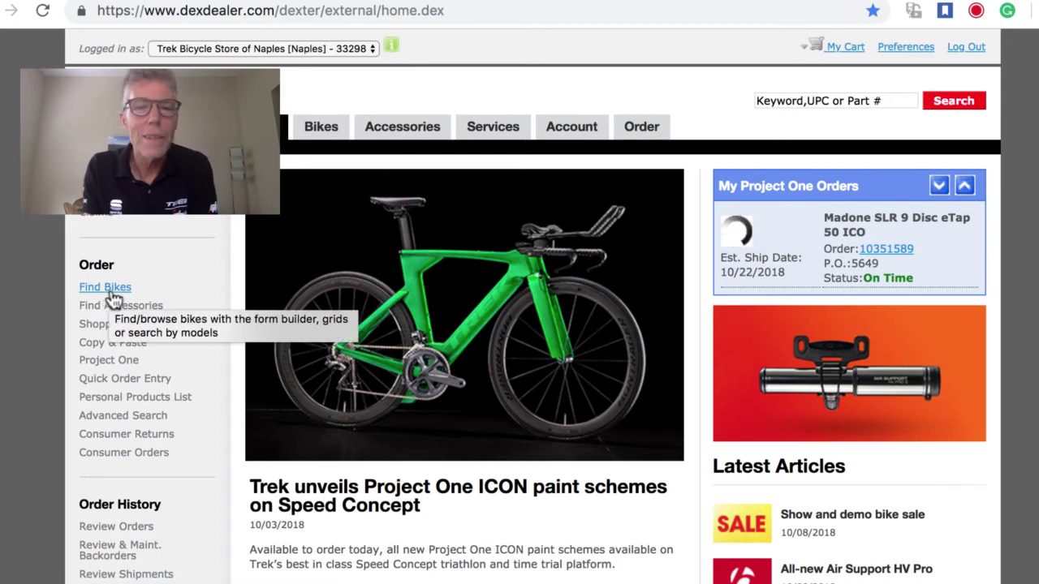
Reopen Project One and start a custom configuration of the Emonda SLR 6 from the full custom bikes
left_click(114, 362)
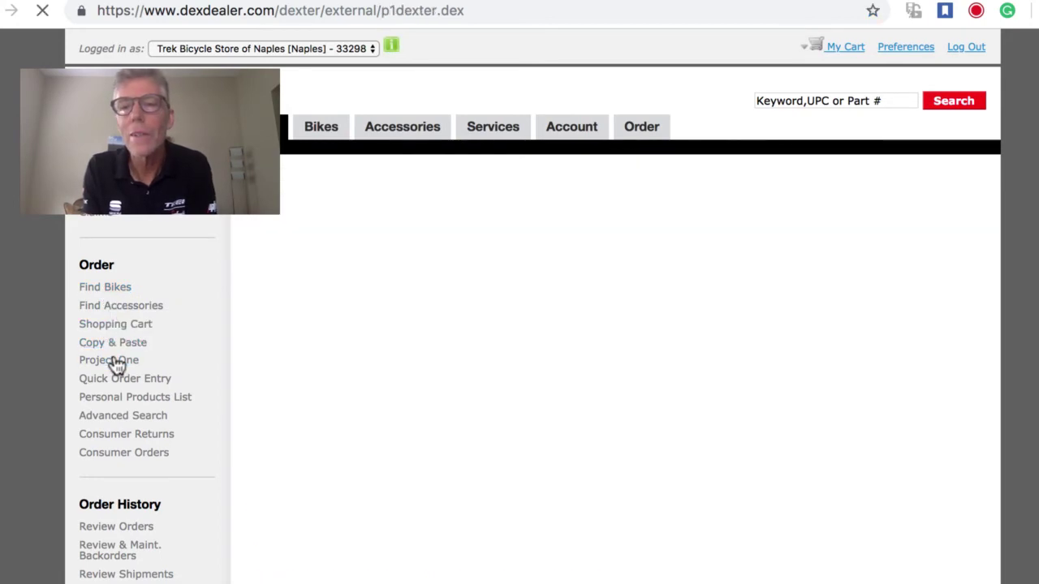
scroll(816, 426, "down", 7)
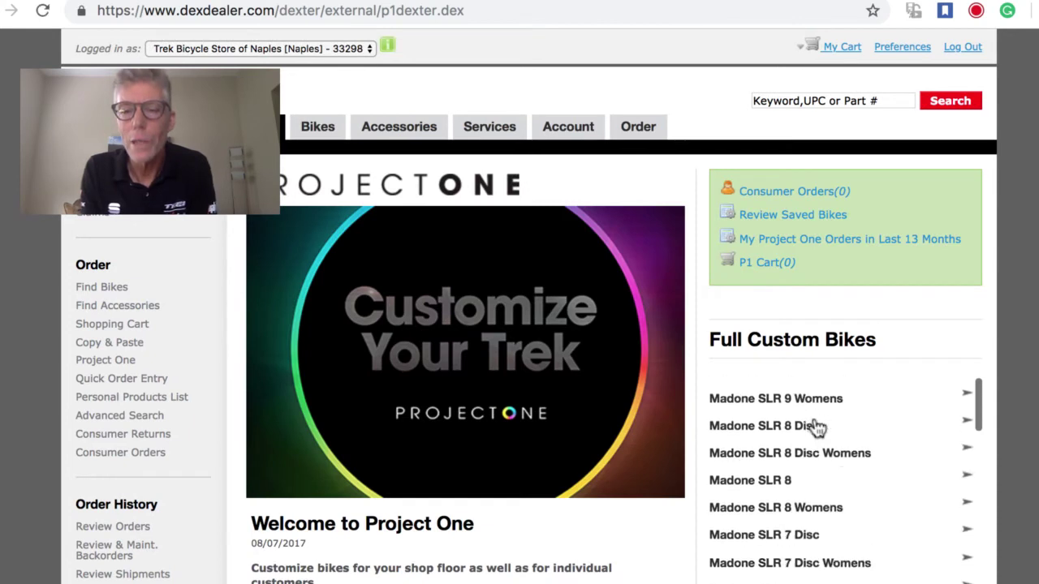
scroll(817, 428, "down", 4)
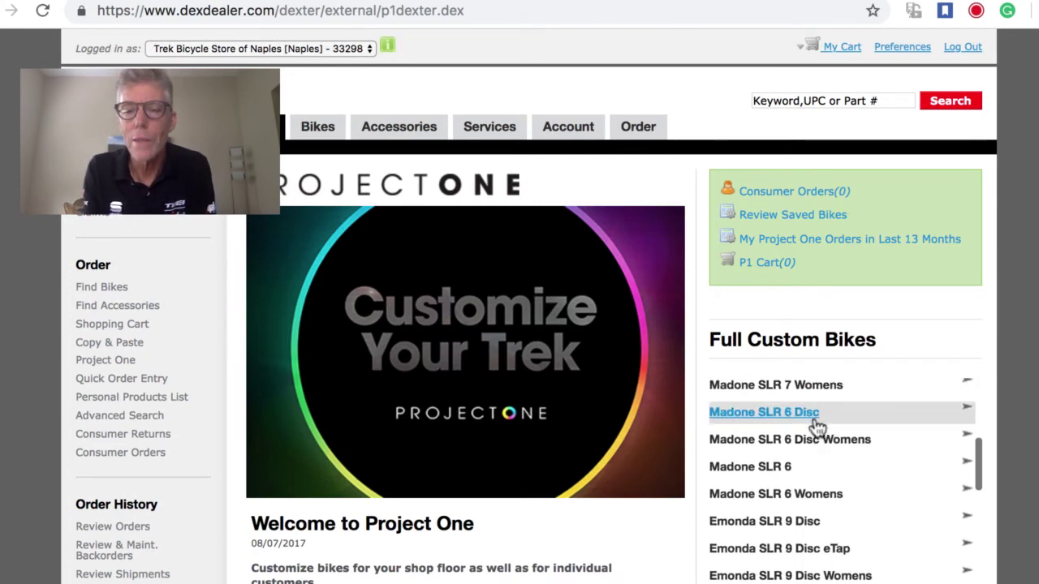
scroll(816, 426, "down", 5)
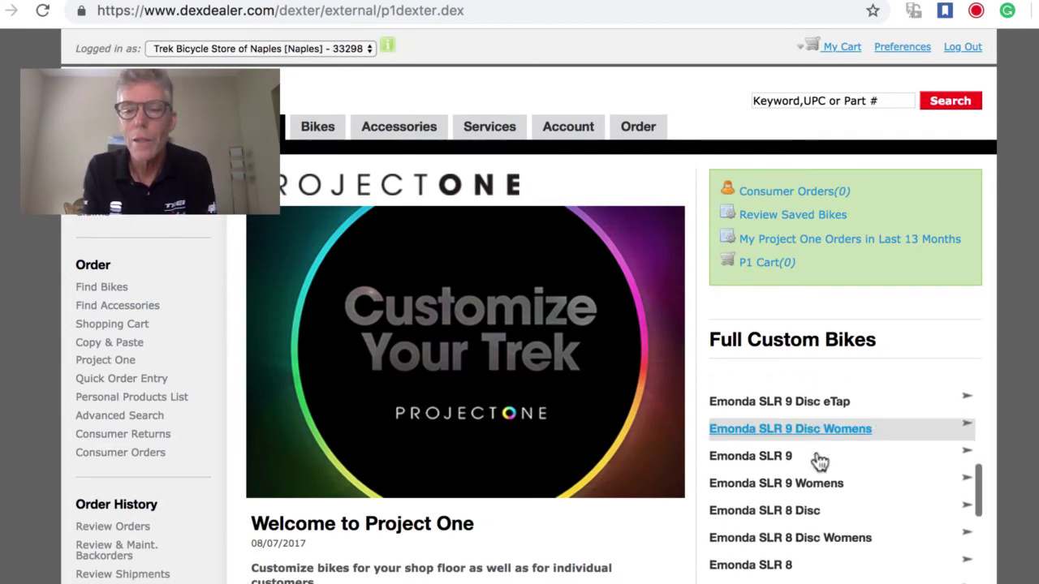
scroll(820, 499, "down", 8)
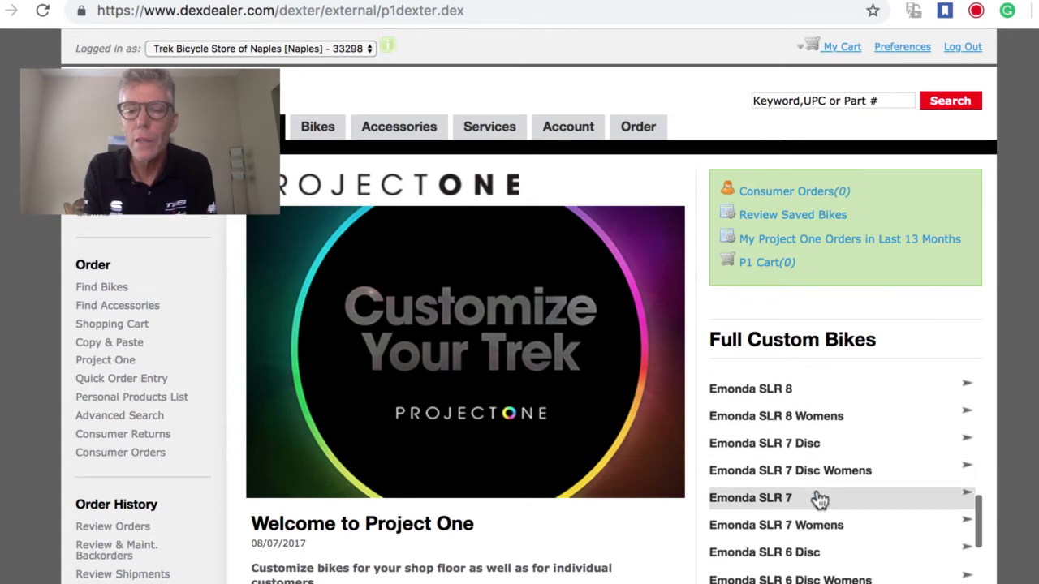
scroll(820, 501, "down", 1)
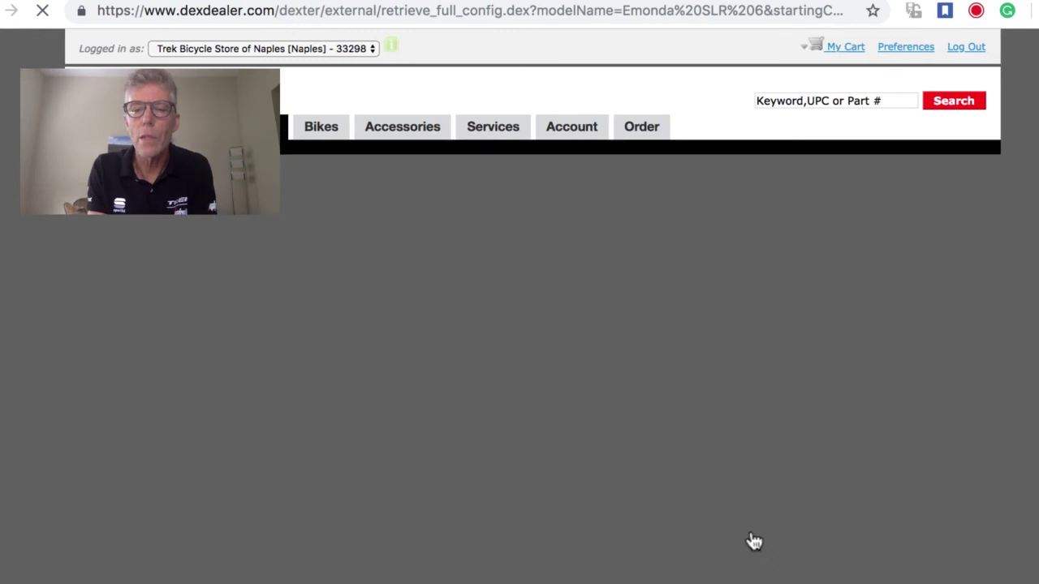
Look over the Emonda SLR 6 preview and its paint themes, and set the theme to Gloss Sunburst/Matte Trek Black
scroll(457, 459, "down", 3)
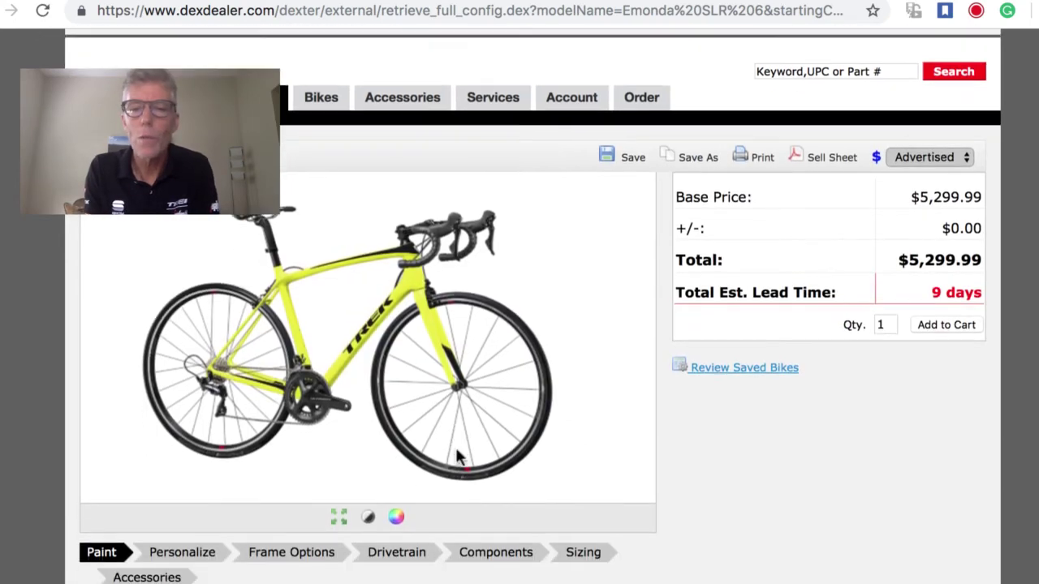
scroll(456, 459, "down", 1)
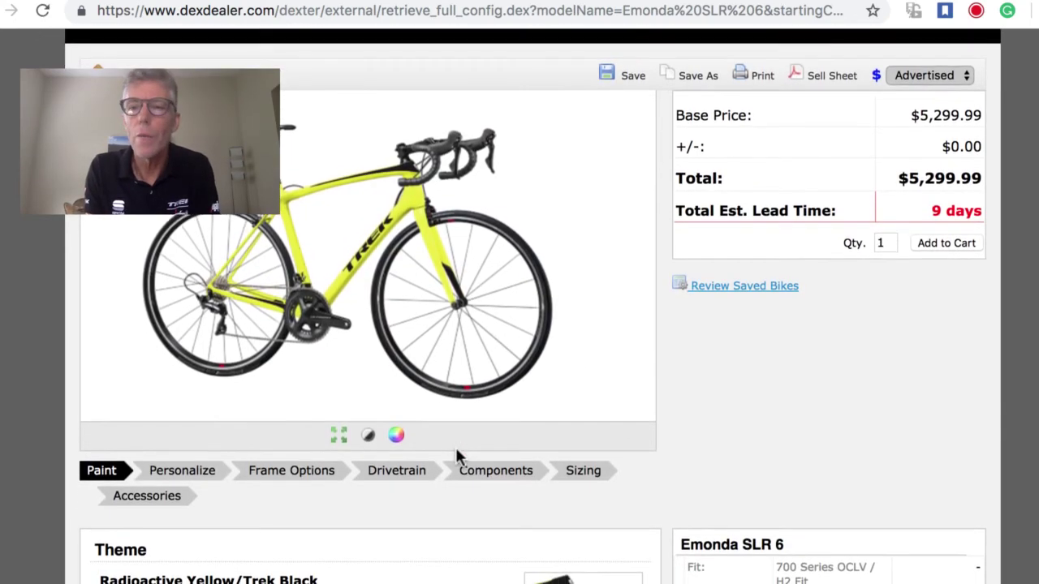
scroll(457, 459, "up", 2)
scroll(457, 459, "down", 2)
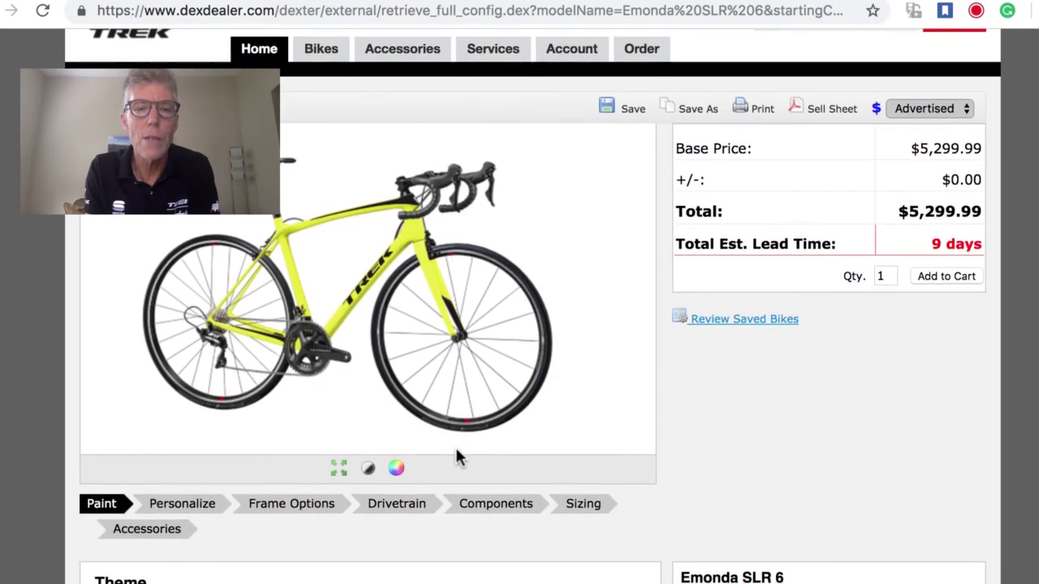
scroll(457, 459, "up", 2)
scroll(457, 458, "down", 5)
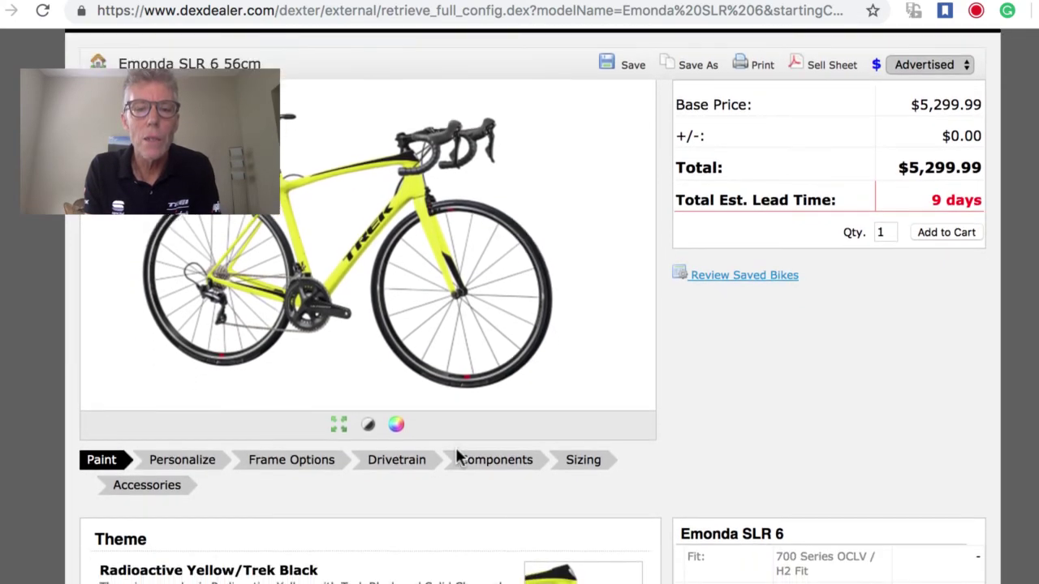
scroll(457, 459, "down", 10)
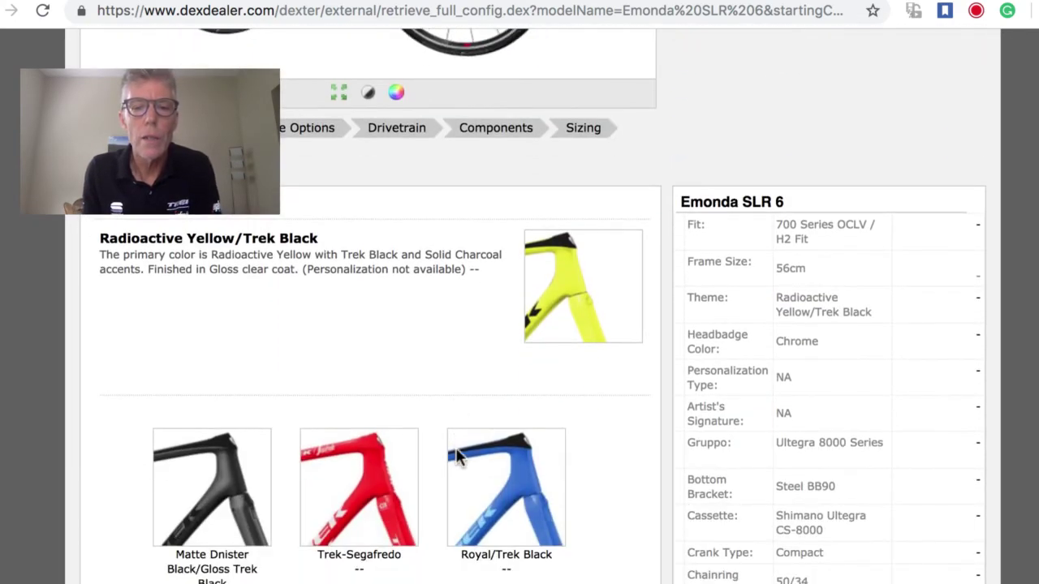
scroll(459, 460, "down", 3)
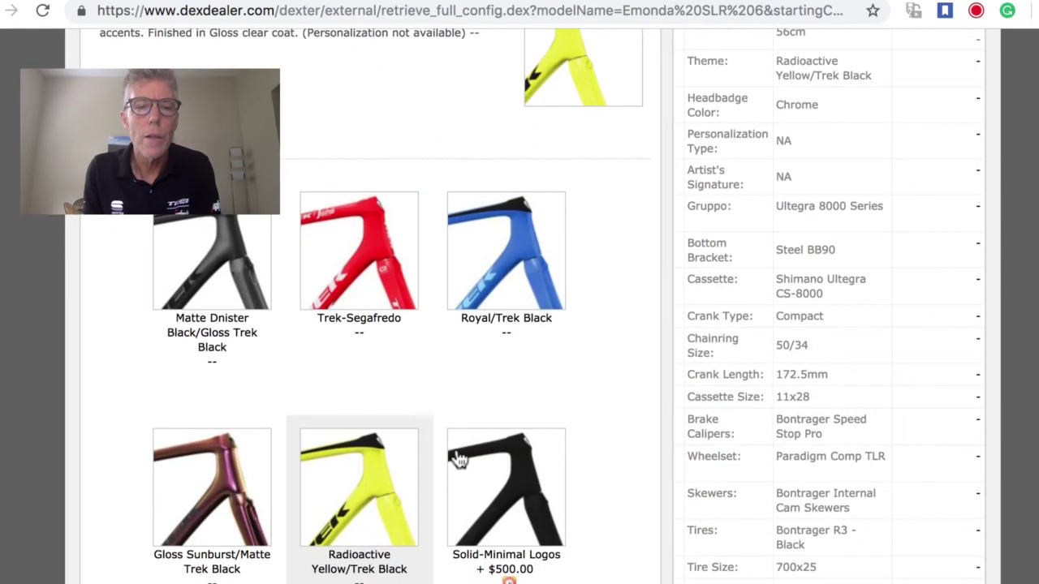
left_click(219, 511)
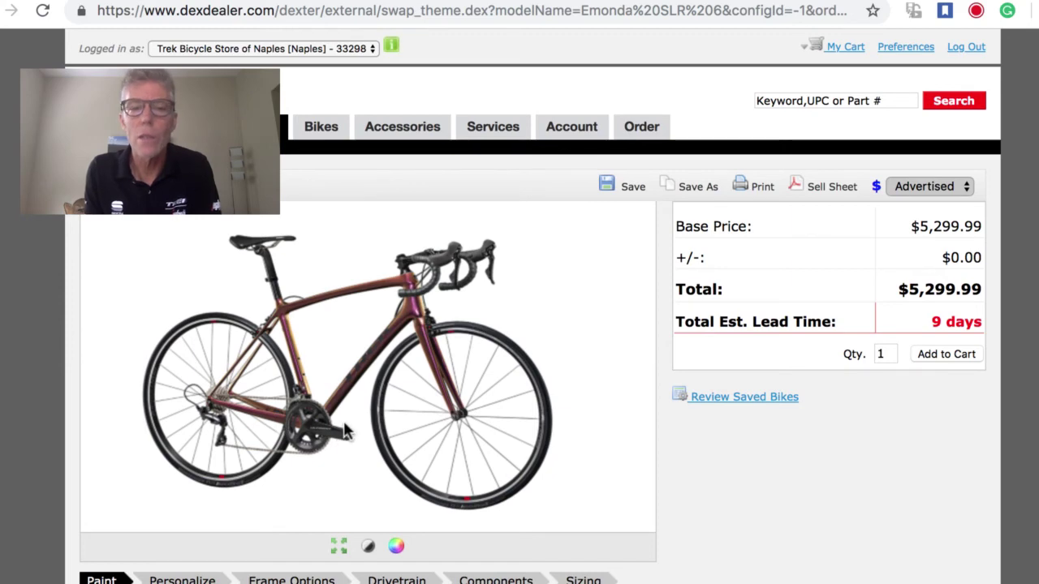
Set the Emonda's fit to 700 Series OCLV / H1 Fit in the frame options
scroll(343, 424, "down", 5)
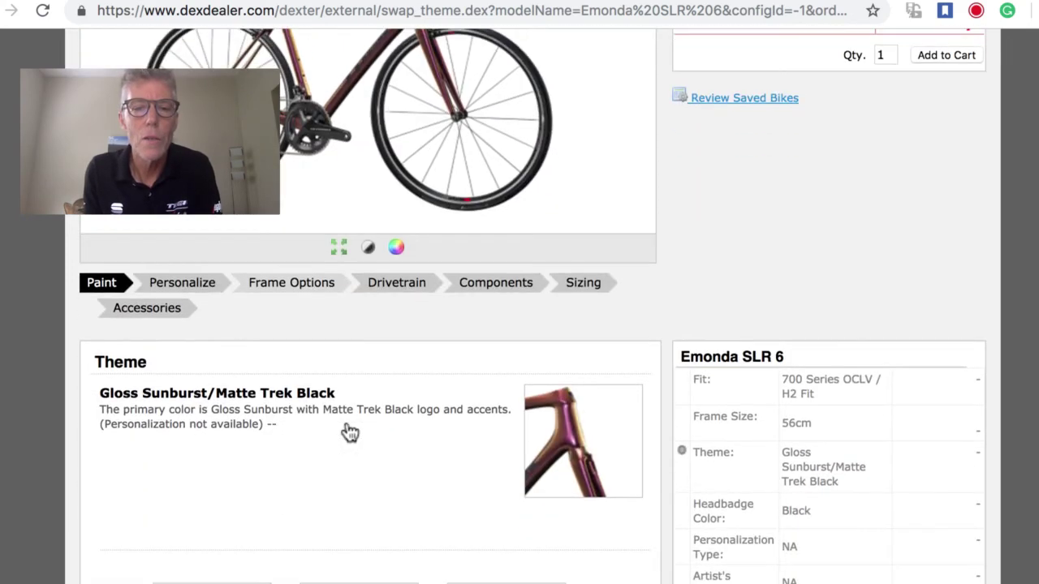
scroll(343, 431, "down", 2)
scroll(344, 431, "up", 2)
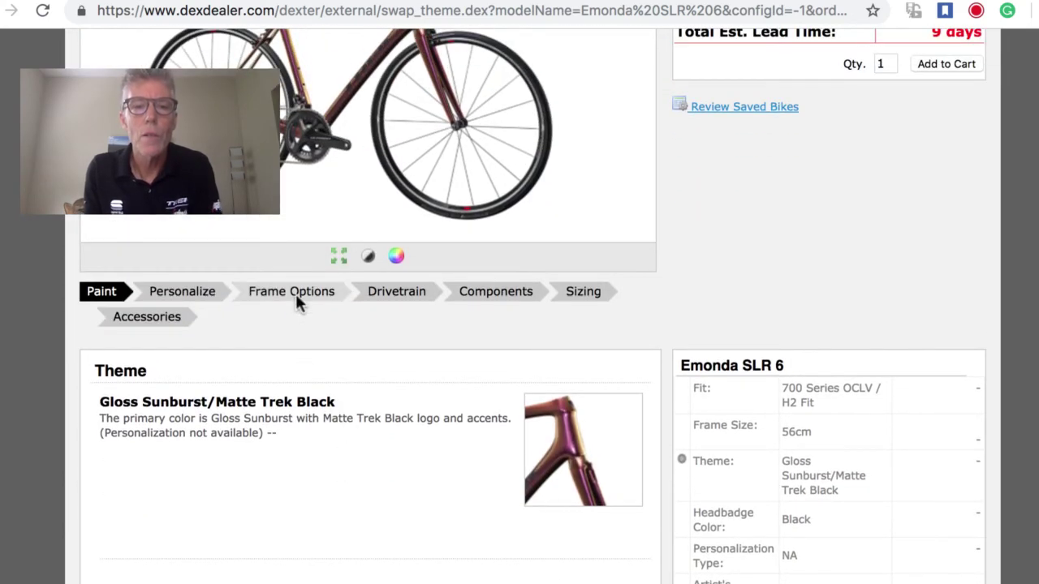
left_click(295, 297)
scroll(370, 427, "down", 1)
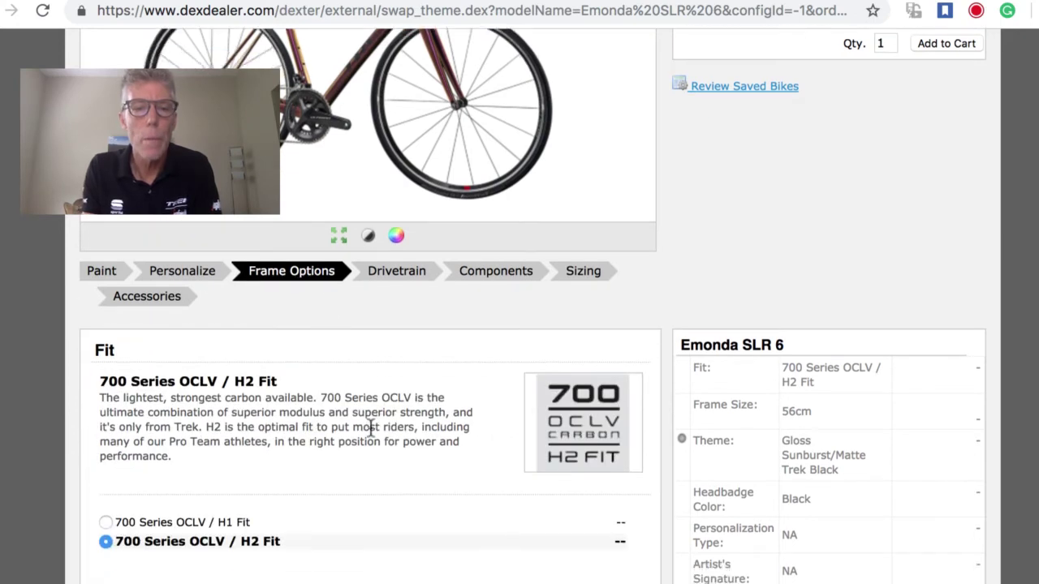
scroll(370, 428, "down", 2)
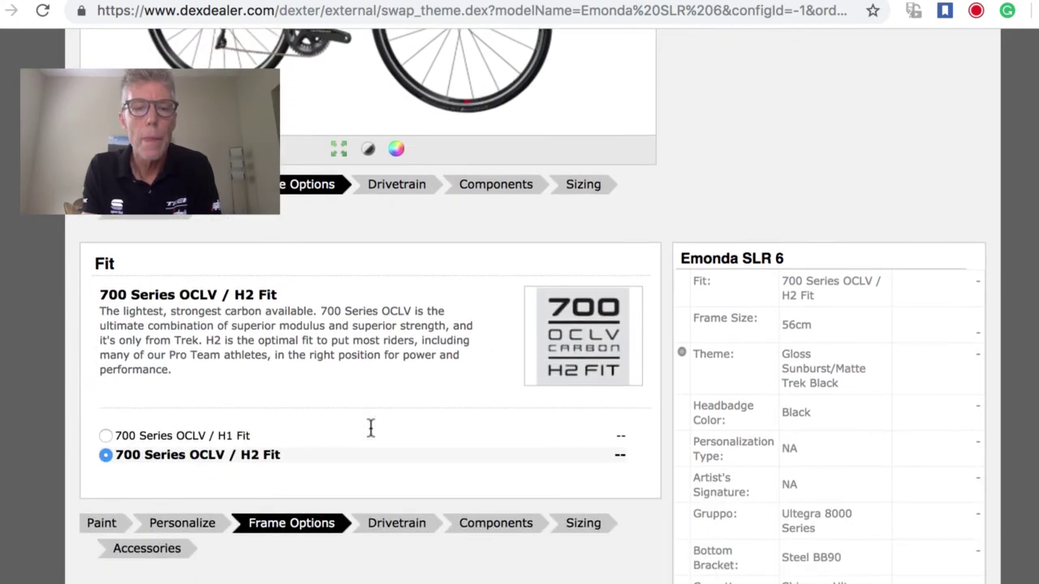
left_click(106, 435)
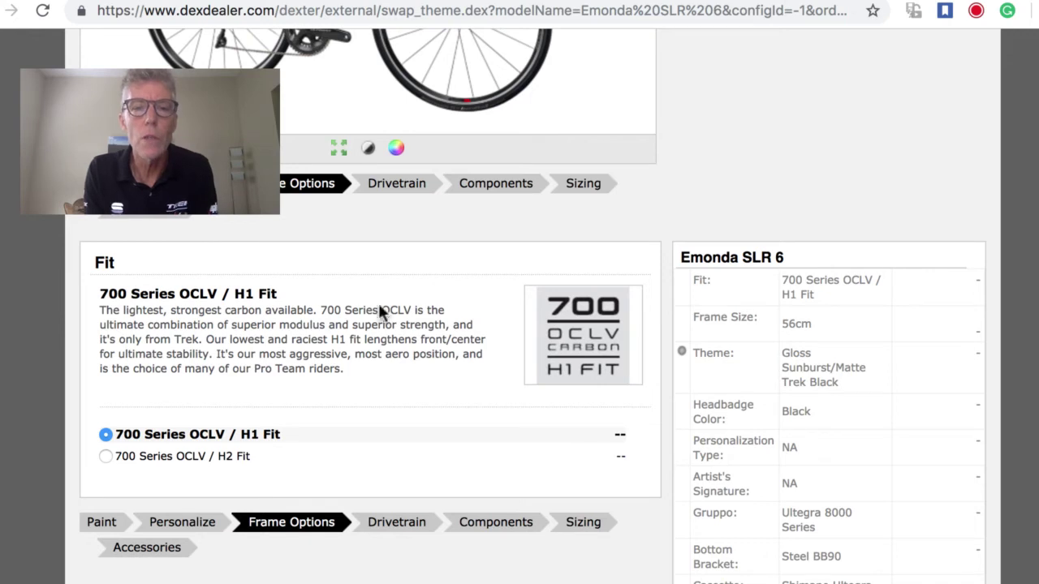
Open the Emonda SLR 6 drivetrain options and look over the gruppo and bottom bracket choices
scroll(386, 323, "up", 5)
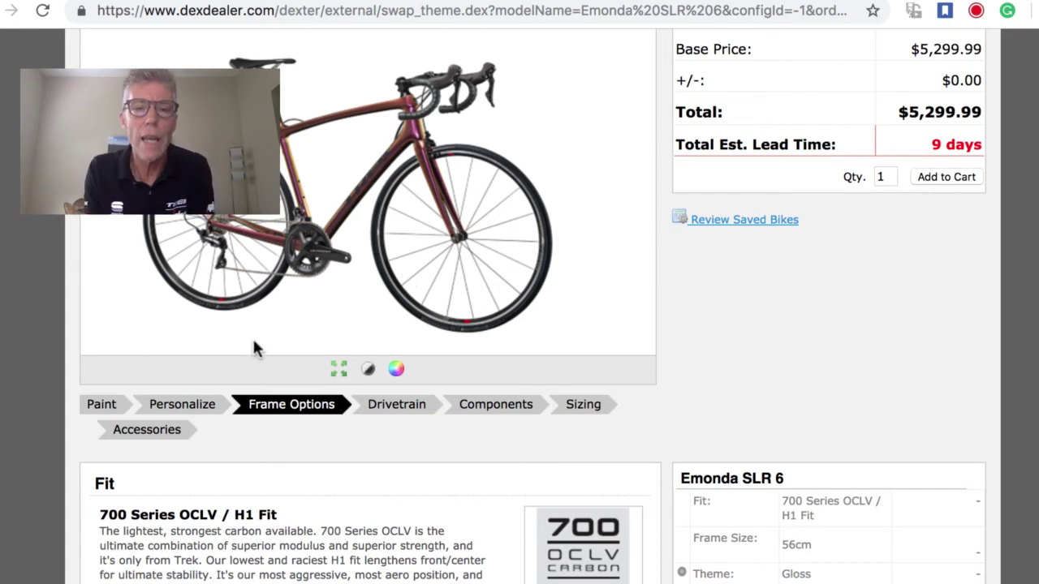
scroll(279, 516, "down", 2)
scroll(279, 515, "down", 1)
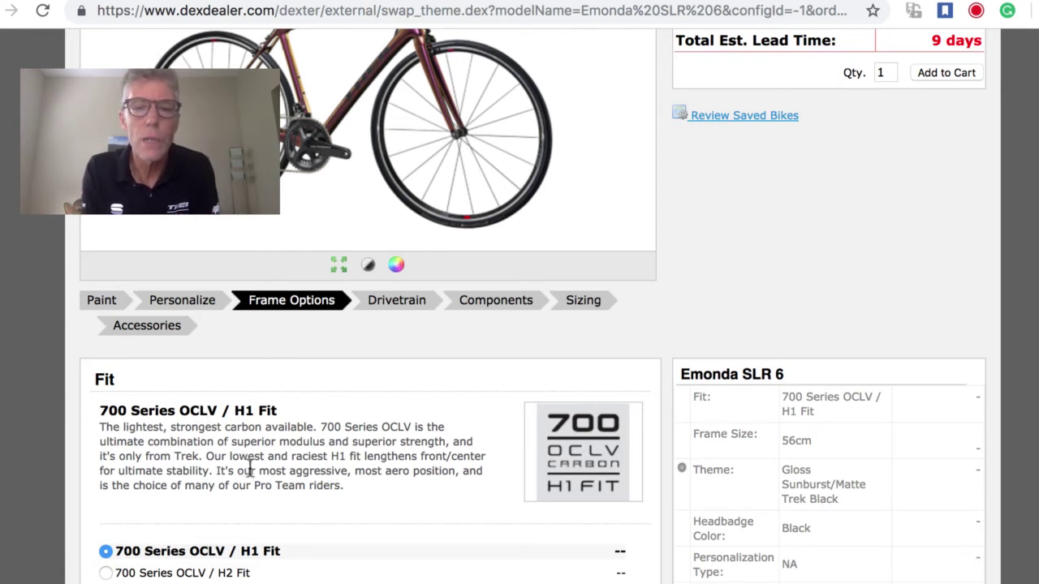
left_click(413, 312)
scroll(428, 399, "down", 1)
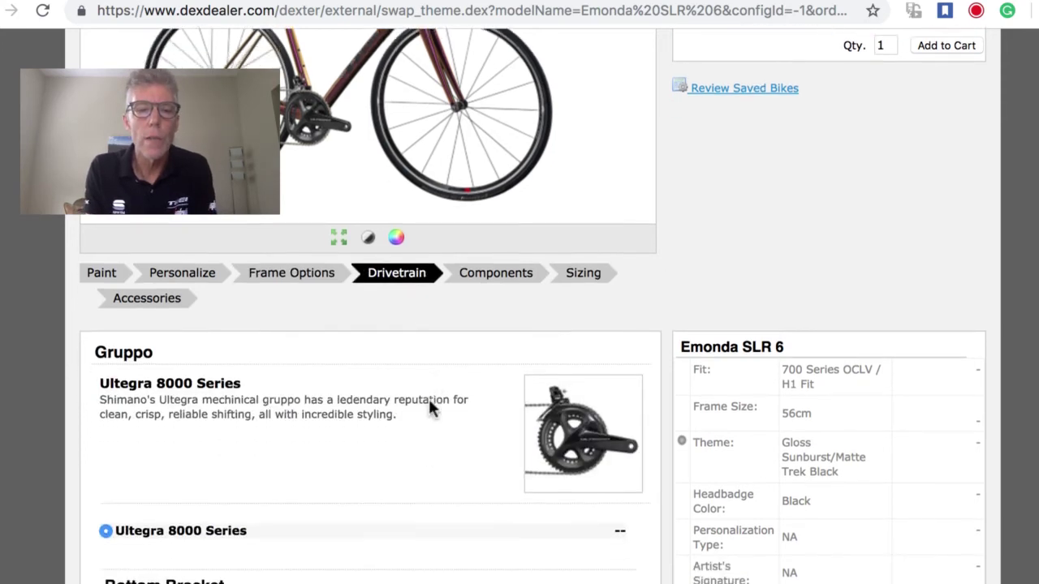
scroll(429, 399, "down", 5)
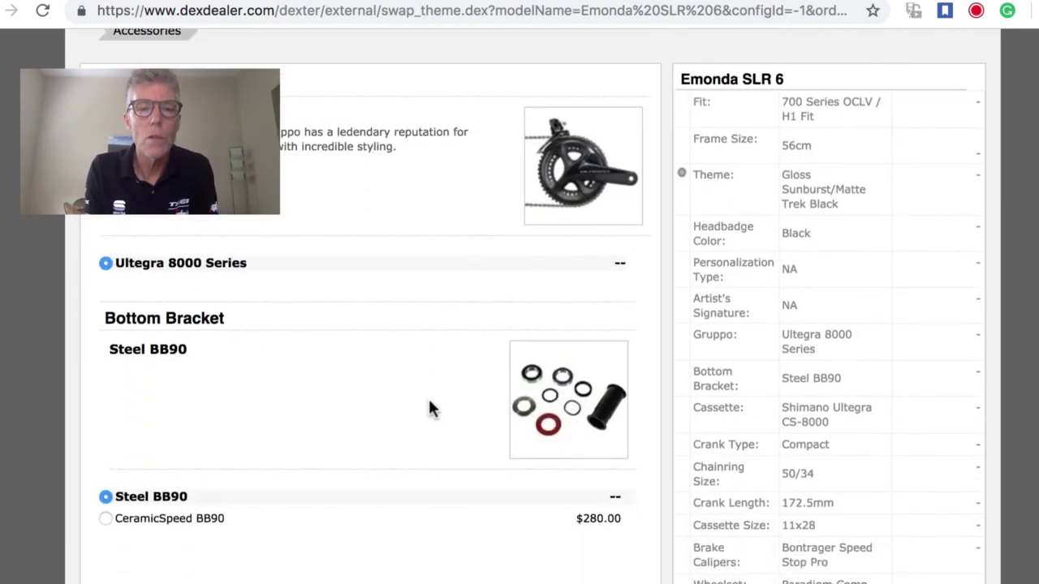
scroll(430, 409, "up", 6)
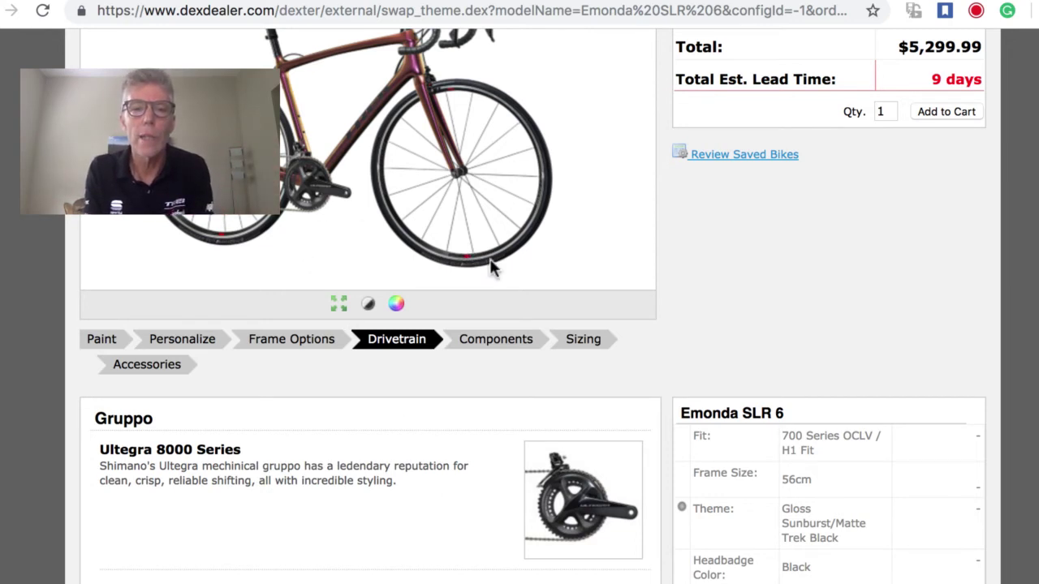
Set the Emonda's wheelset to Aeolus Comp TLR in the component options and check the bike preview
left_click(488, 344)
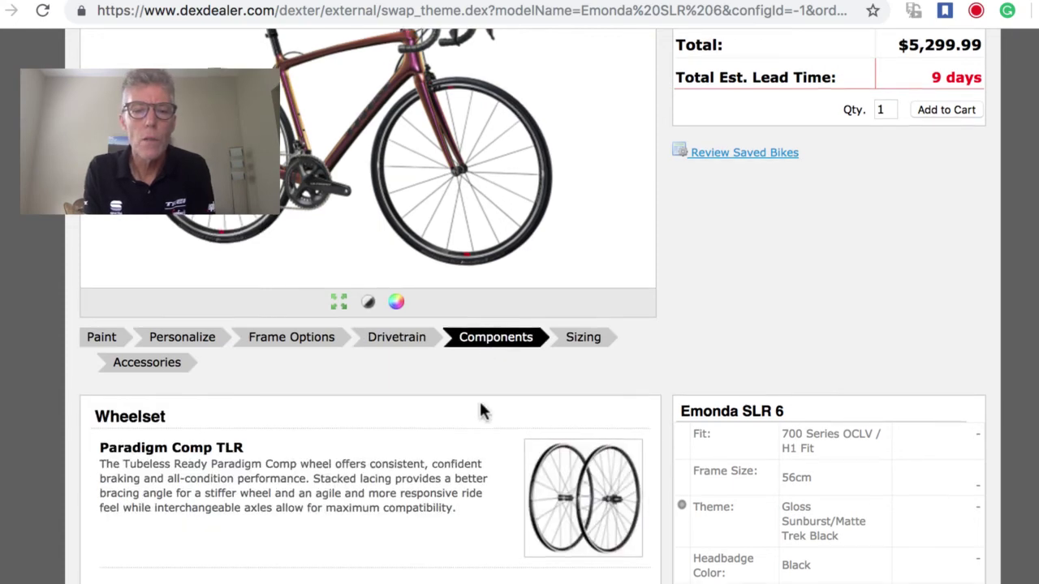
scroll(480, 402, "down", 3)
scroll(478, 411, "down", 2)
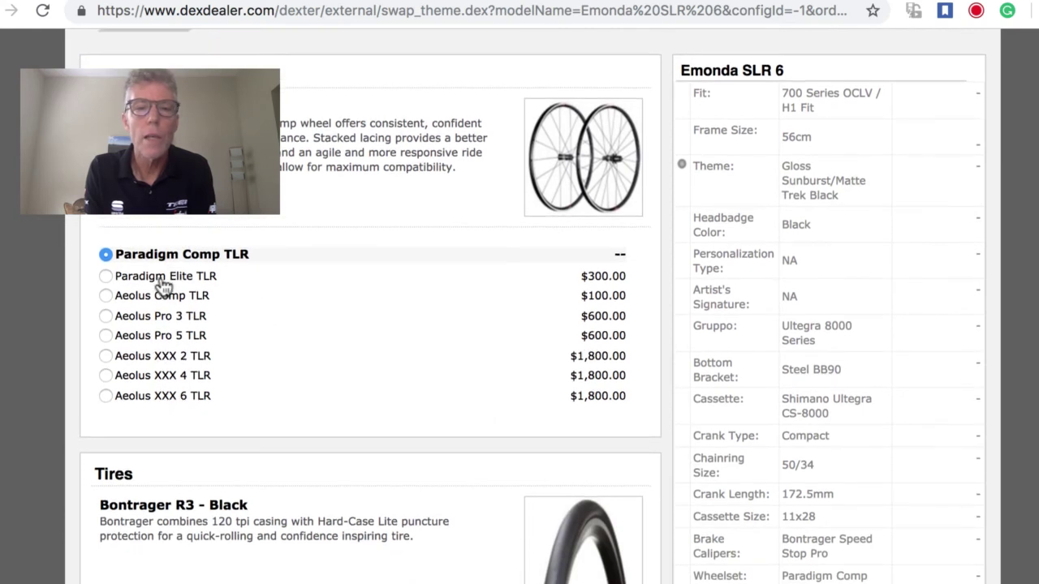
left_click(106, 296)
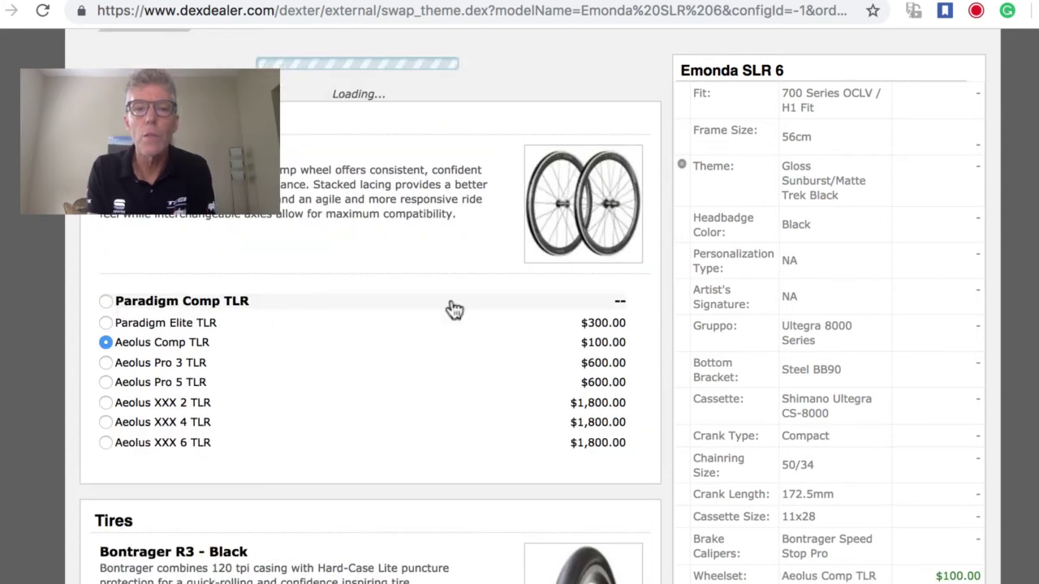
scroll(452, 307, "up", 3)
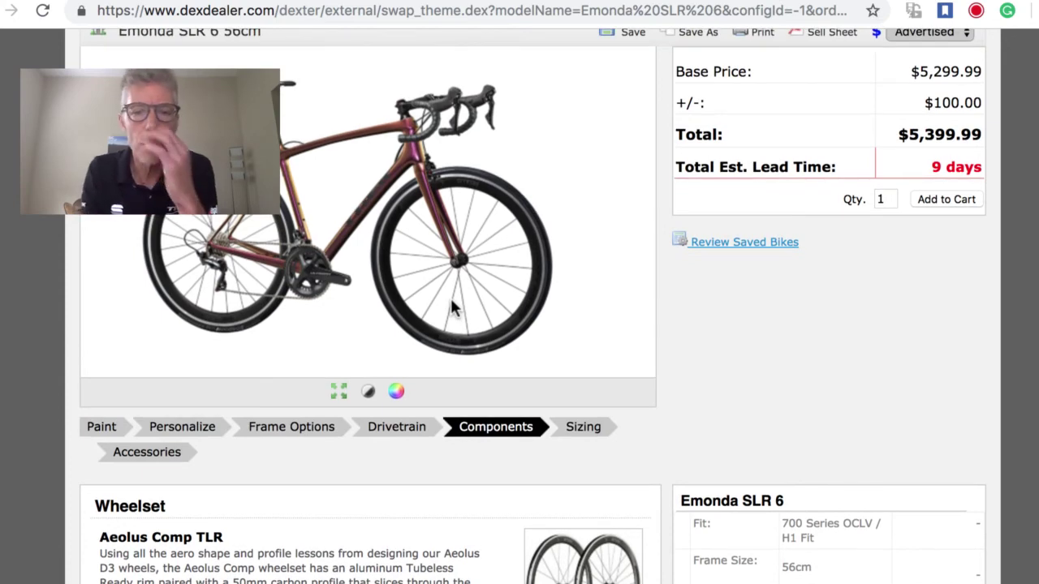
Look through the remaining component choices for tires, handlebar, bar tape, stem, headset and saddle
scroll(473, 390, "down", 2)
scroll(475, 398, "down", 8)
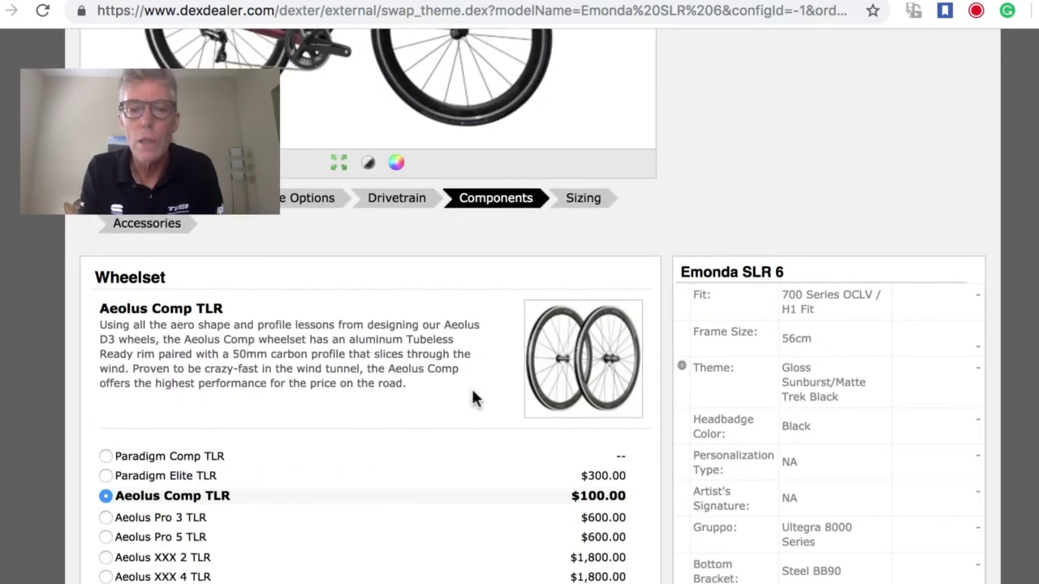
scroll(475, 398, "down", 7)
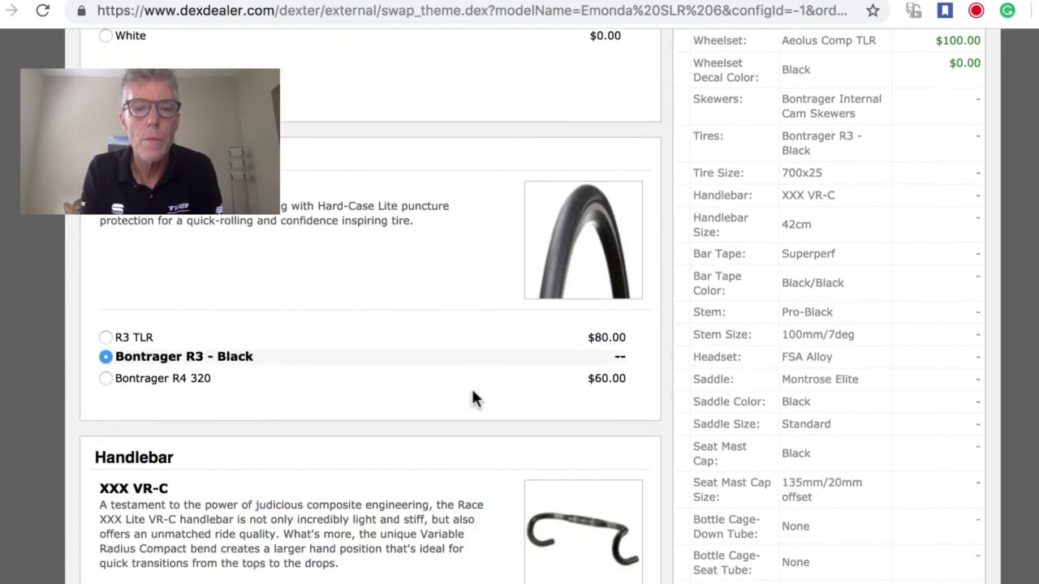
scroll(473, 397, "down", 5)
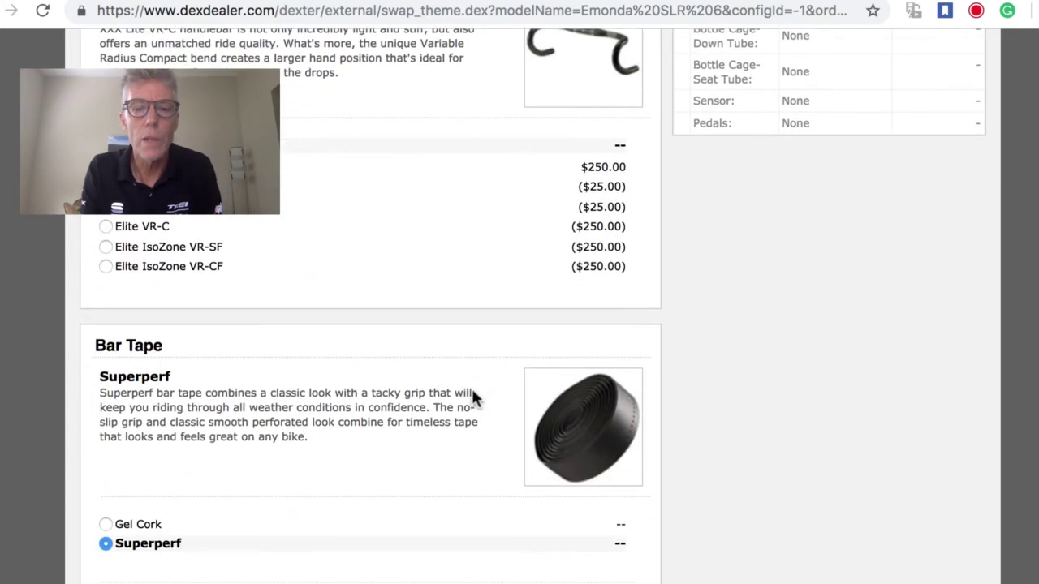
scroll(475, 398, "down", 4)
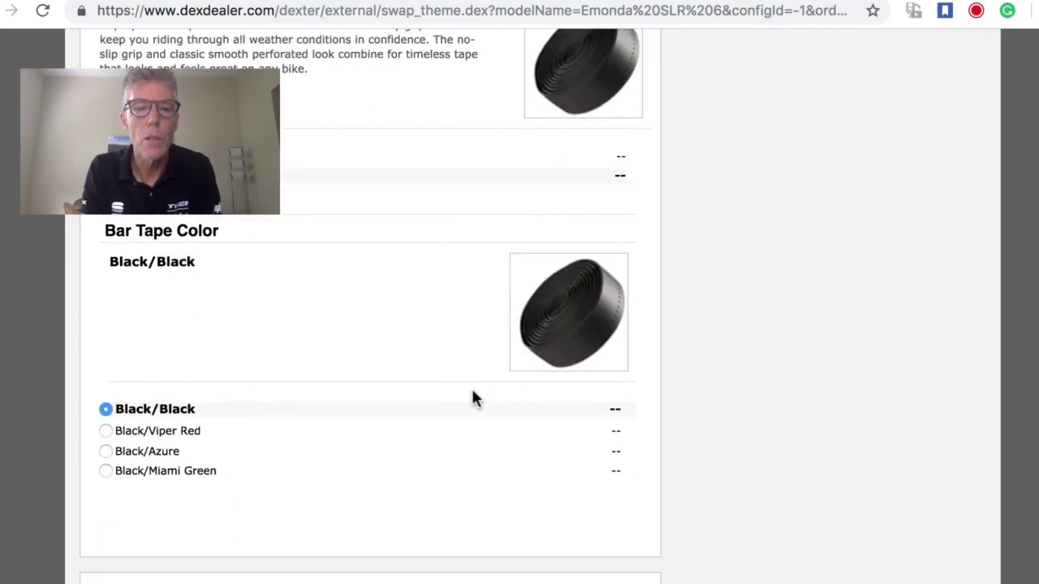
scroll(475, 398, "down", 1)
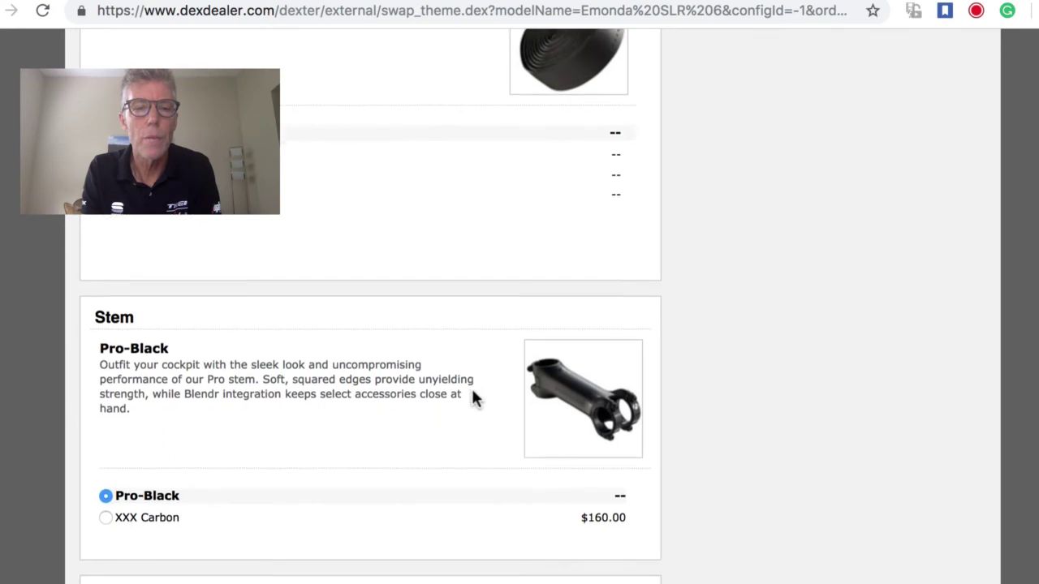
scroll(475, 398, "down", 4)
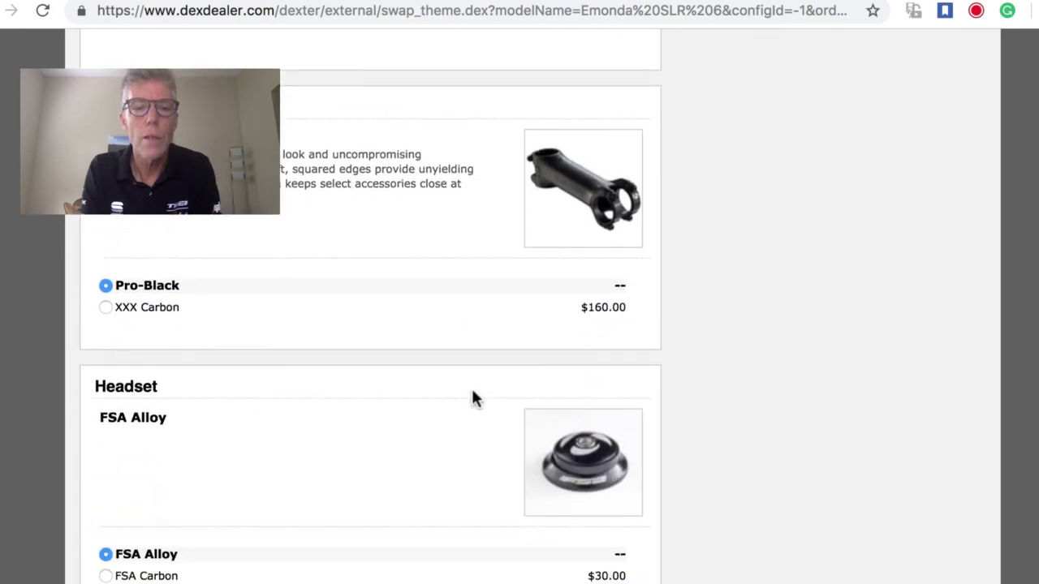
scroll(475, 398, "down", 3)
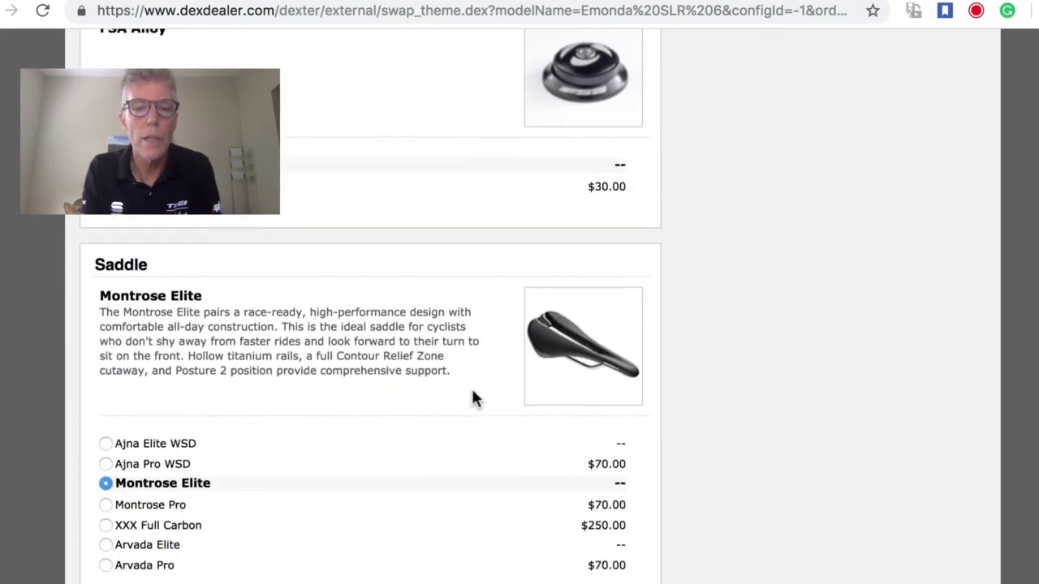
scroll(312, 410, "up", 20)
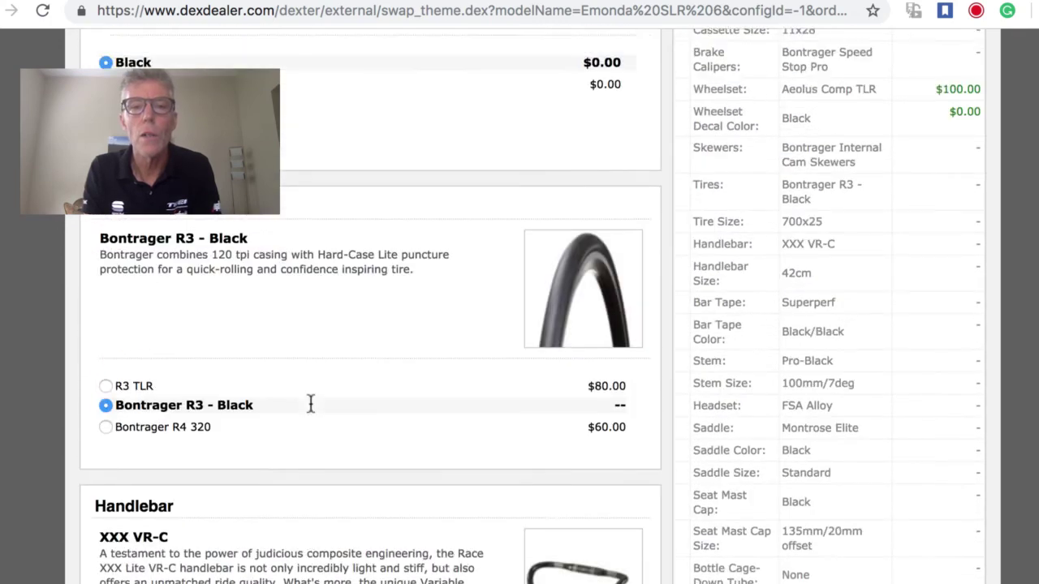
scroll(311, 404, "up", 1)
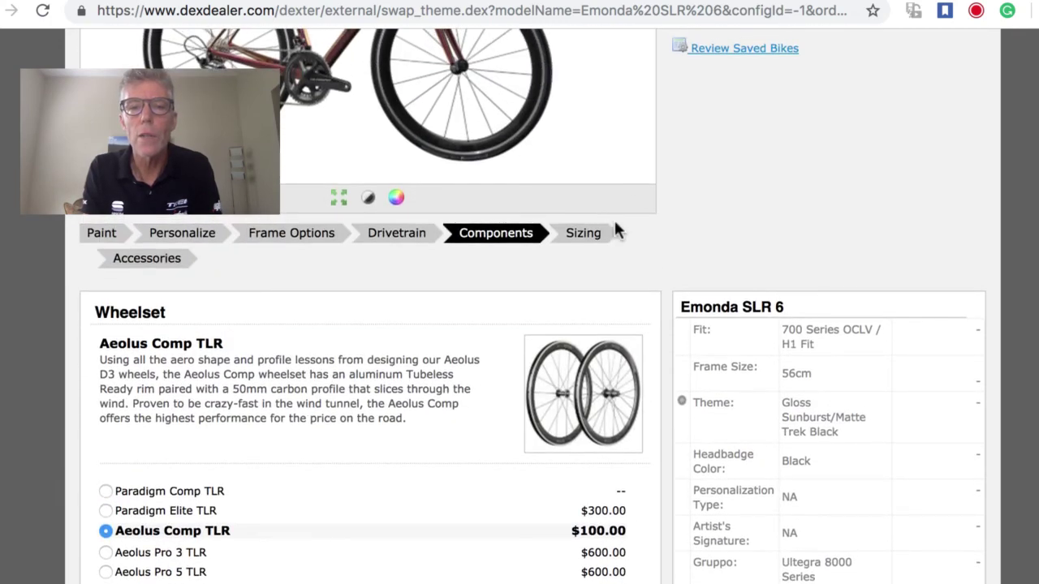
Set the frame size to 54cm in the sizing options and dismiss the fit options message
left_click(598, 234)
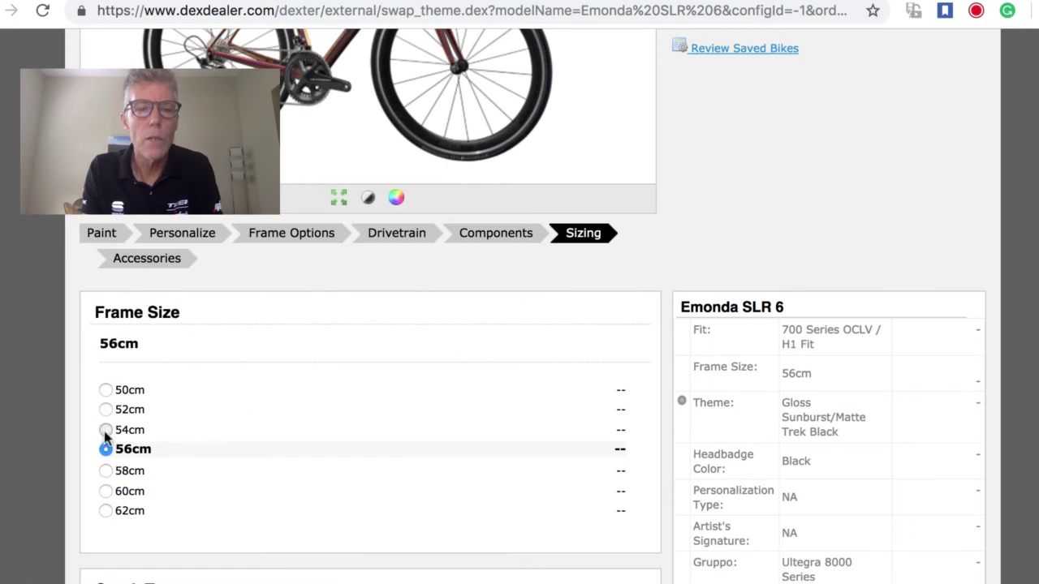
left_click(106, 431)
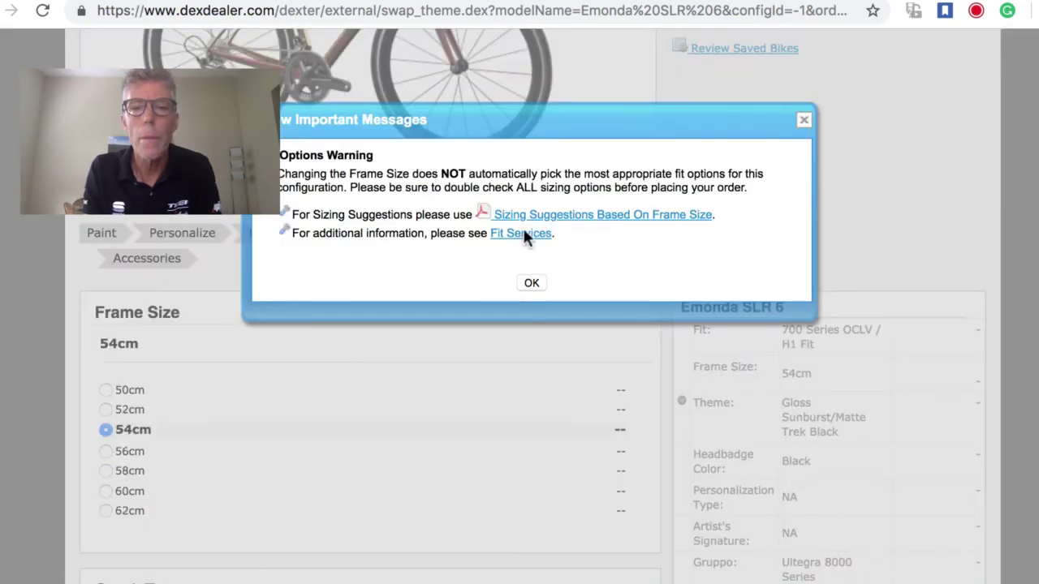
left_click(803, 120)
Set the chainring size to 52/36 and the crank length to 170mm
scroll(422, 458, "down", 5)
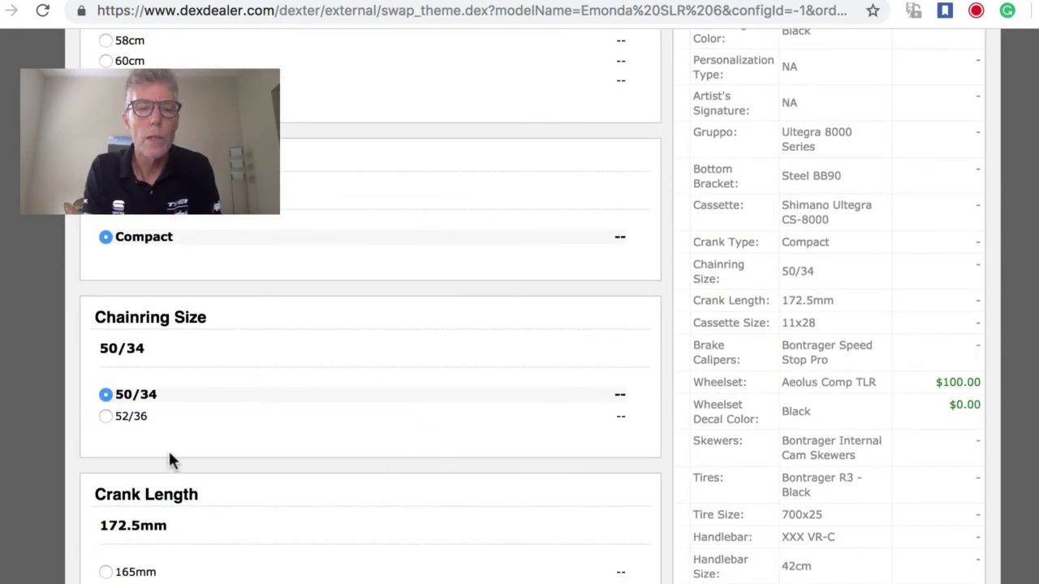
left_click(106, 416)
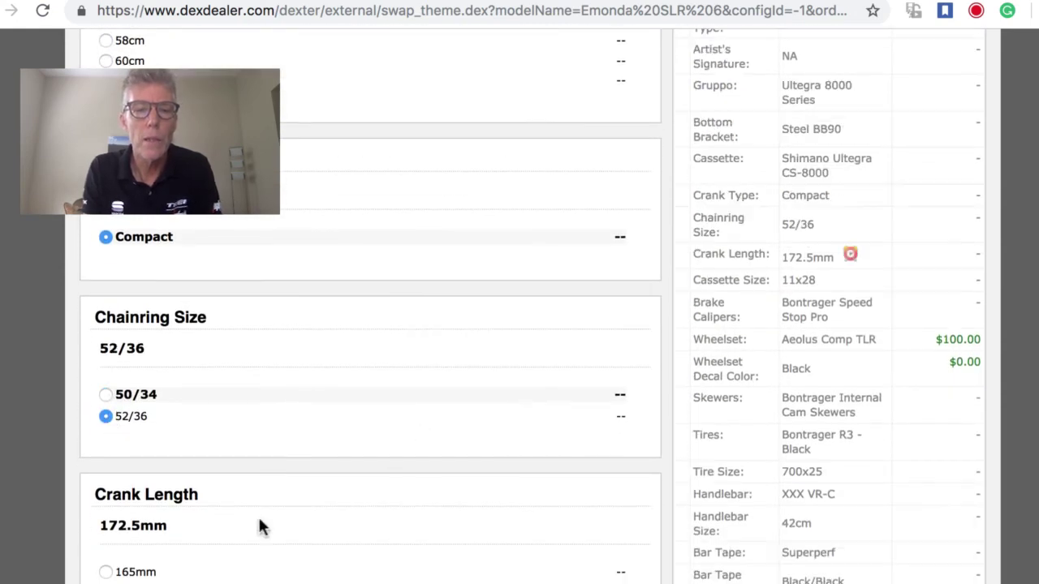
scroll(258, 515, "down", 2)
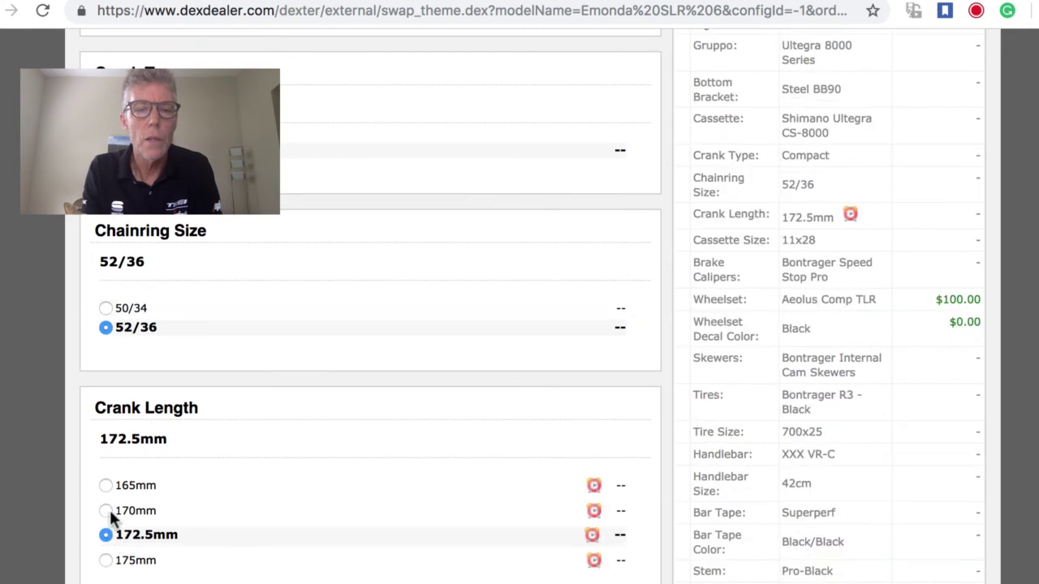
left_click(107, 512)
Set the handlebar size to 40cm and the stem size to 90mm/7deg
scroll(327, 479, "down", 5)
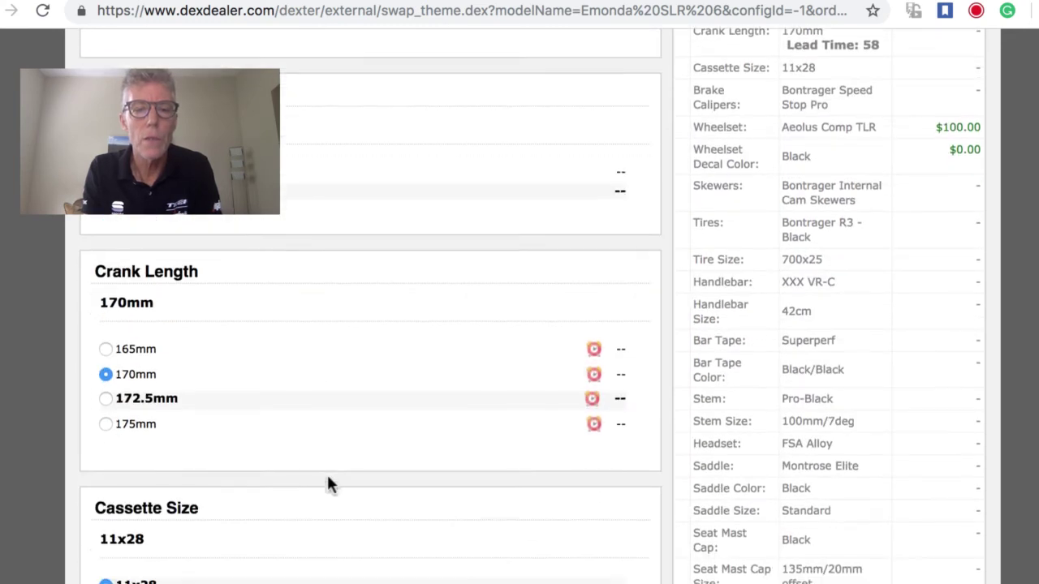
scroll(328, 479, "down", 4)
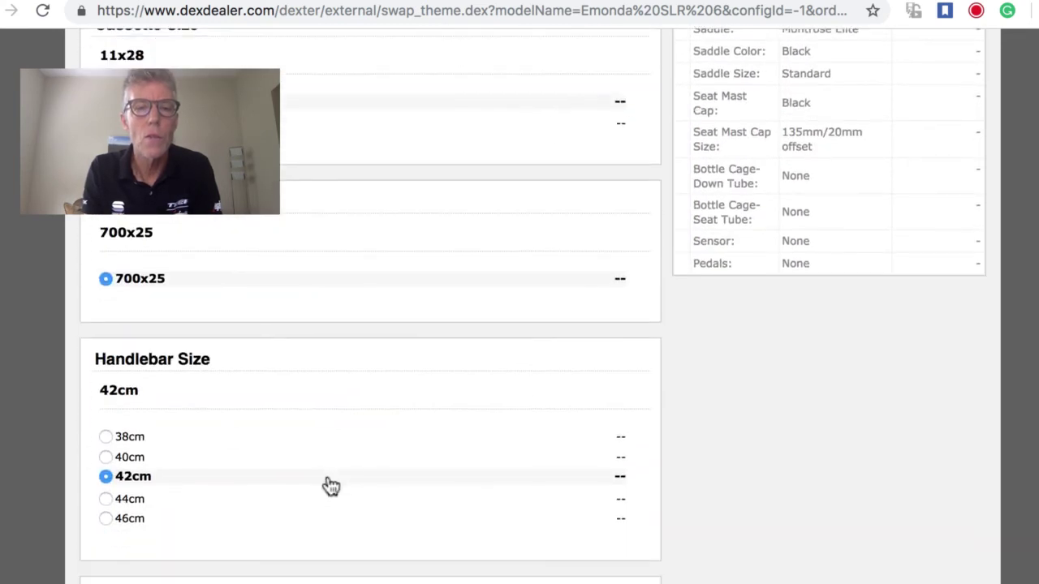
scroll(330, 484, "down", 1)
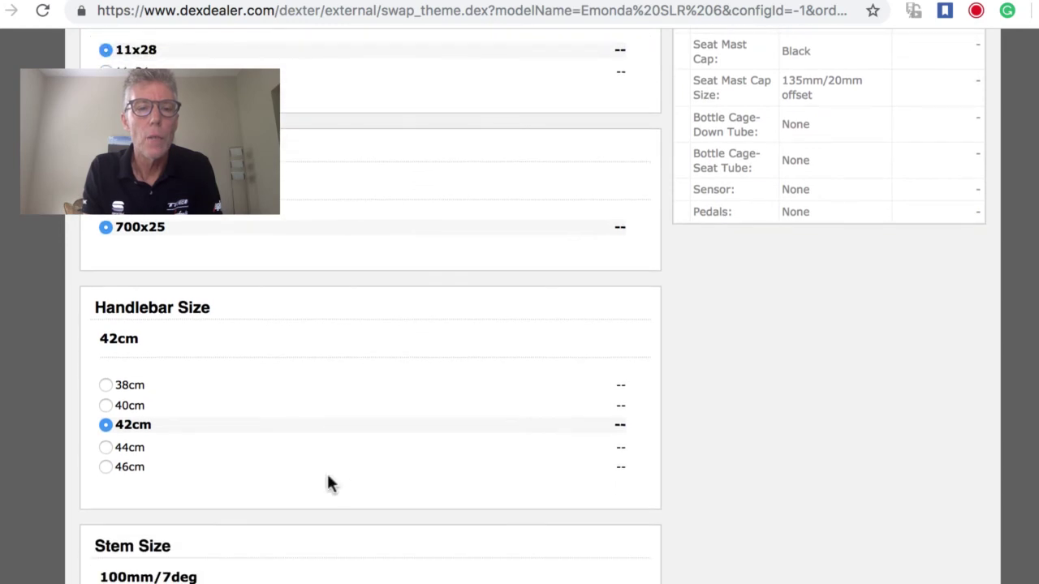
left_click(105, 405)
scroll(412, 420, "down", 1)
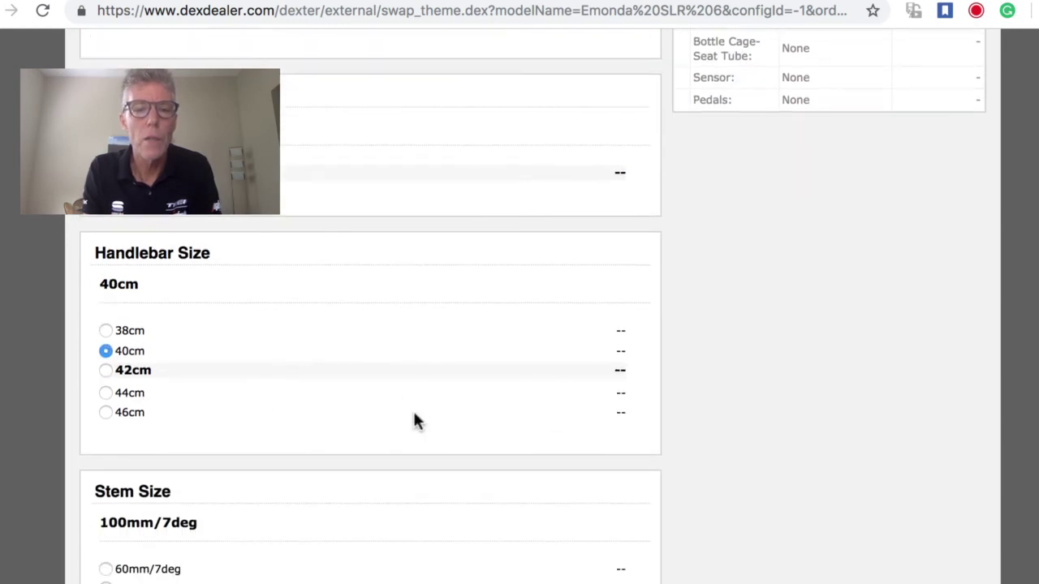
scroll(413, 422, "down", 3)
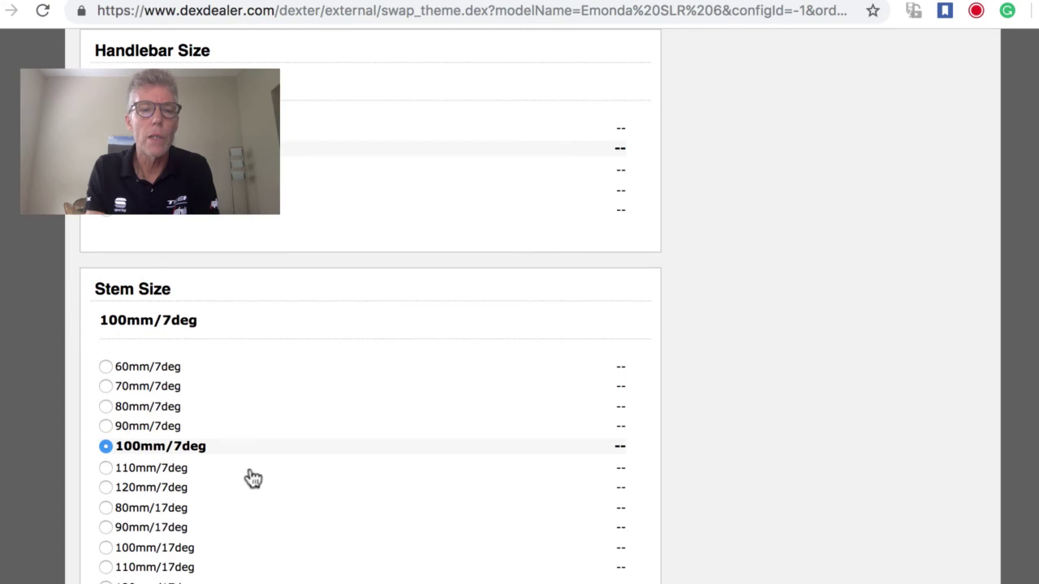
left_click(106, 427)
Set the seat mast cap size to 175mm/20mm offset, keeping the Standard saddle size
scroll(334, 404, "down", 2)
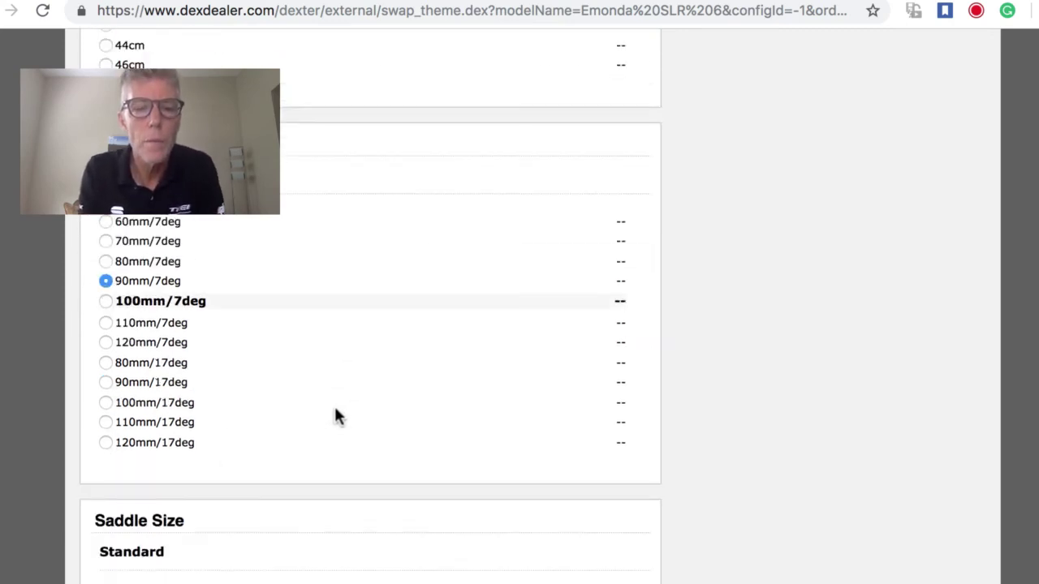
scroll(335, 410, "down", 3)
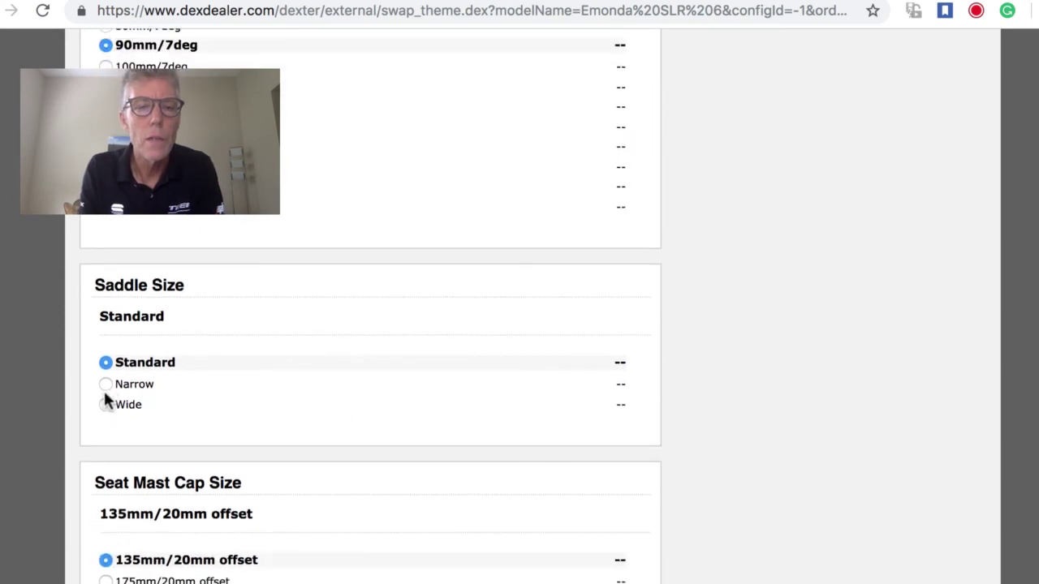
scroll(202, 416, "down", 1)
scroll(202, 418, "down", 1)
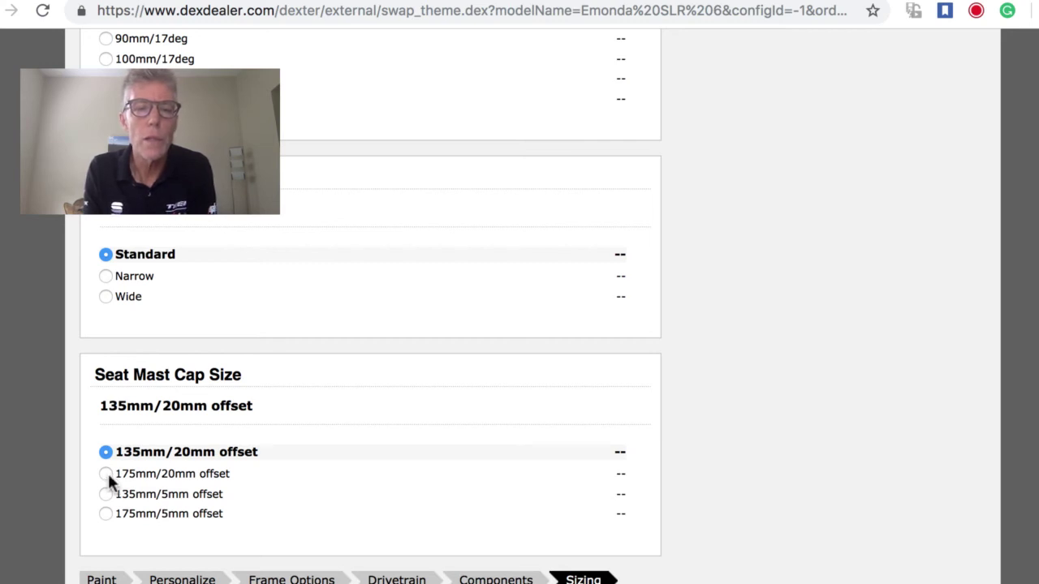
left_click(106, 474)
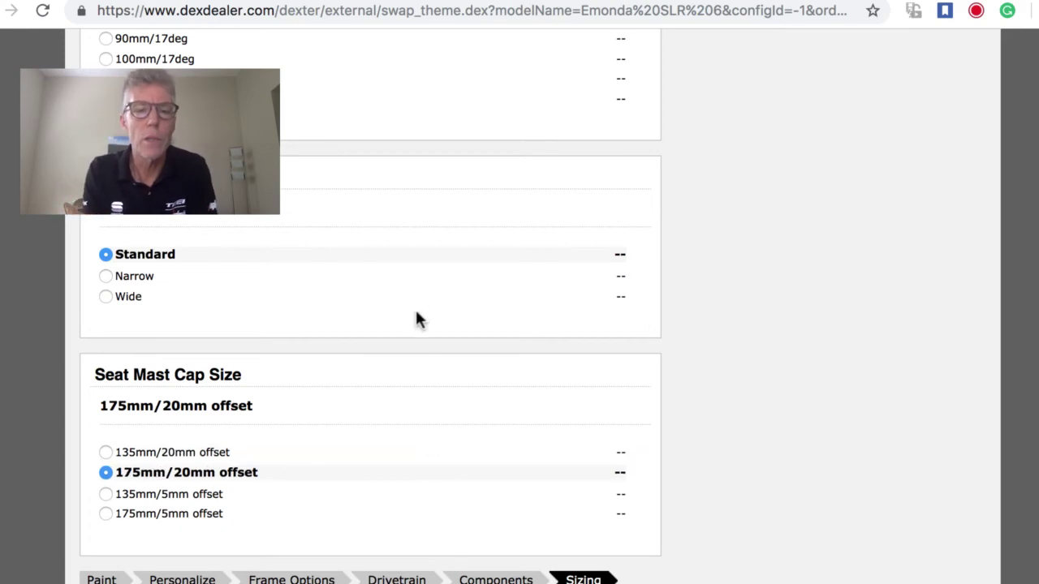
Review the configured Emonda SLR 6's preview, total price, estimated lead time and full specification summary
scroll(417, 312, "up", 10)
scroll(417, 322, "up", 15)
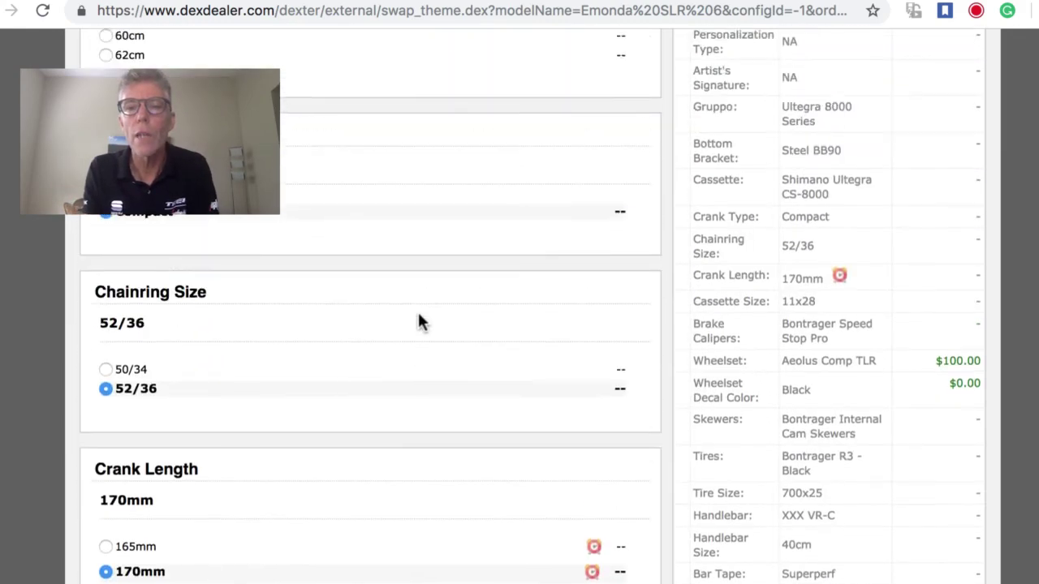
scroll(752, 226, "up", 10)
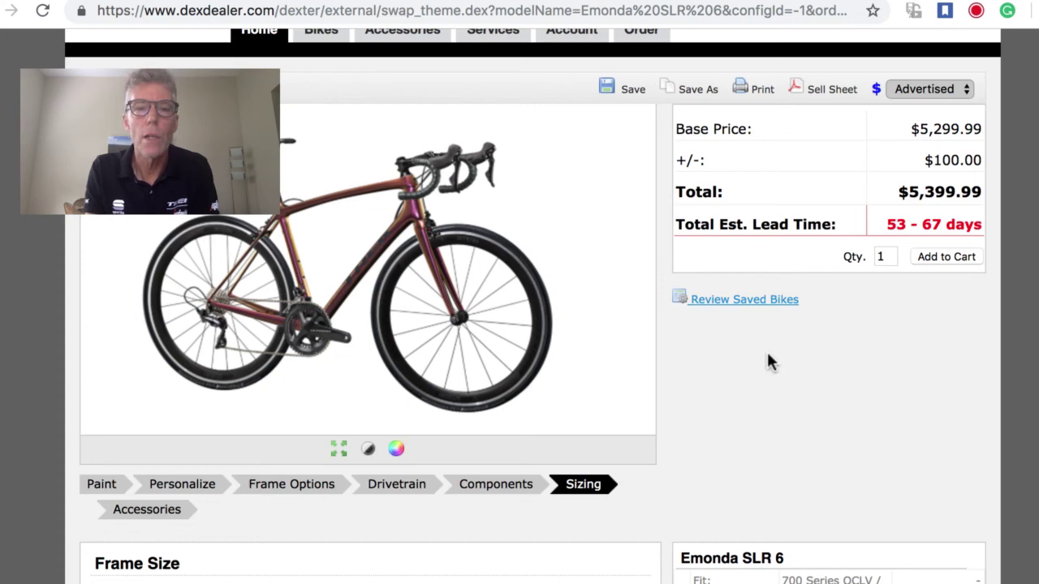
scroll(768, 357, "up", 2)
scroll(768, 357, "down", 2)
scroll(771, 362, "up", 3)
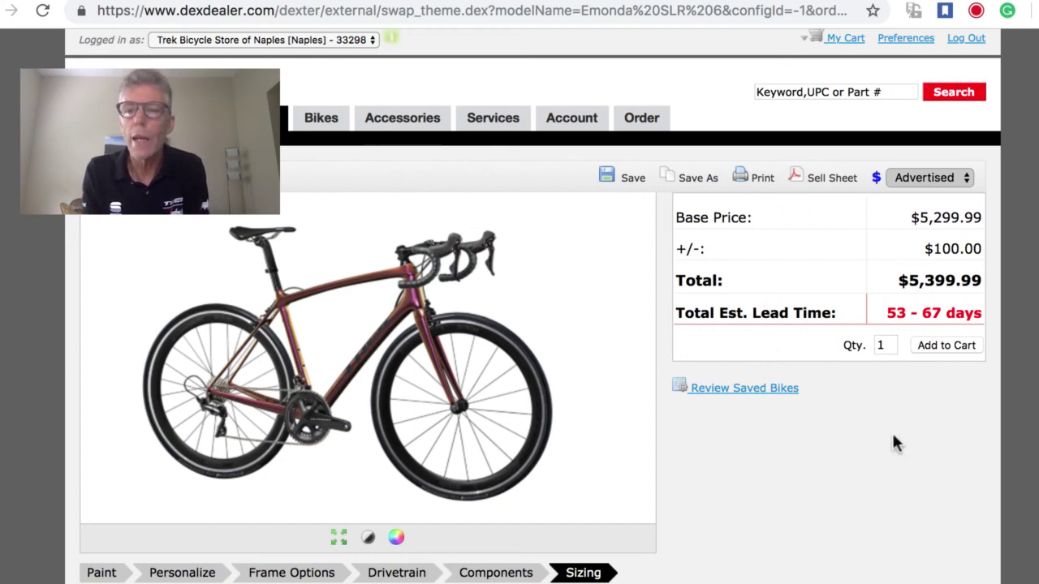
scroll(891, 457, "down", 3)
scroll(890, 452, "down", 8)
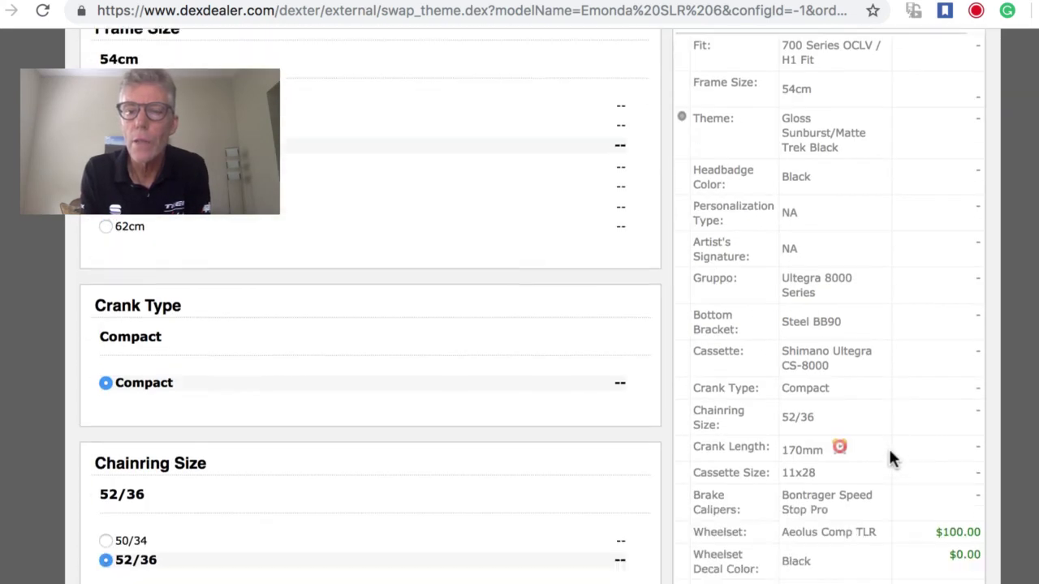
scroll(890, 453, "down", 5)
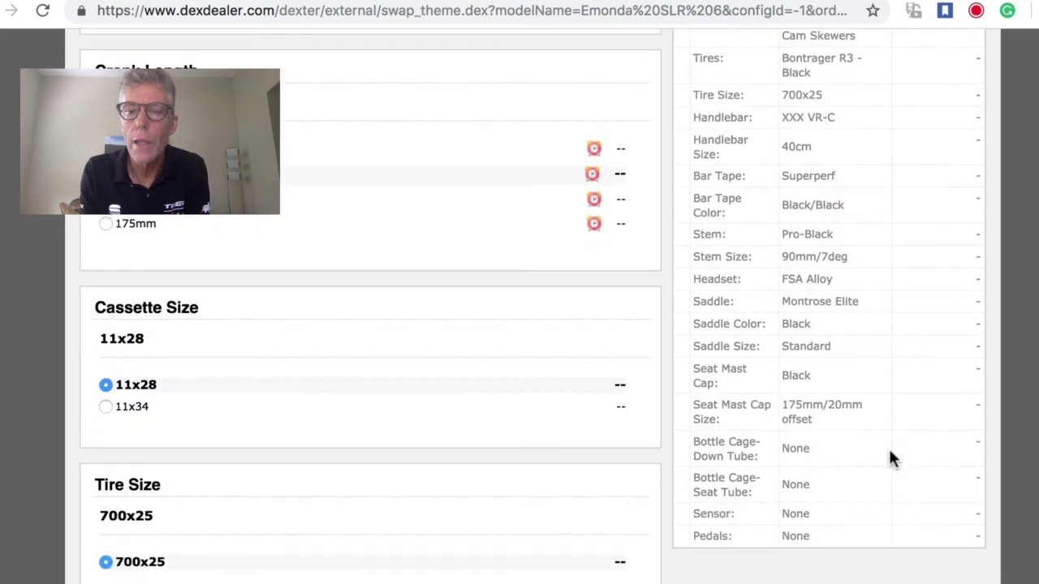
scroll(891, 458, "up", 3)
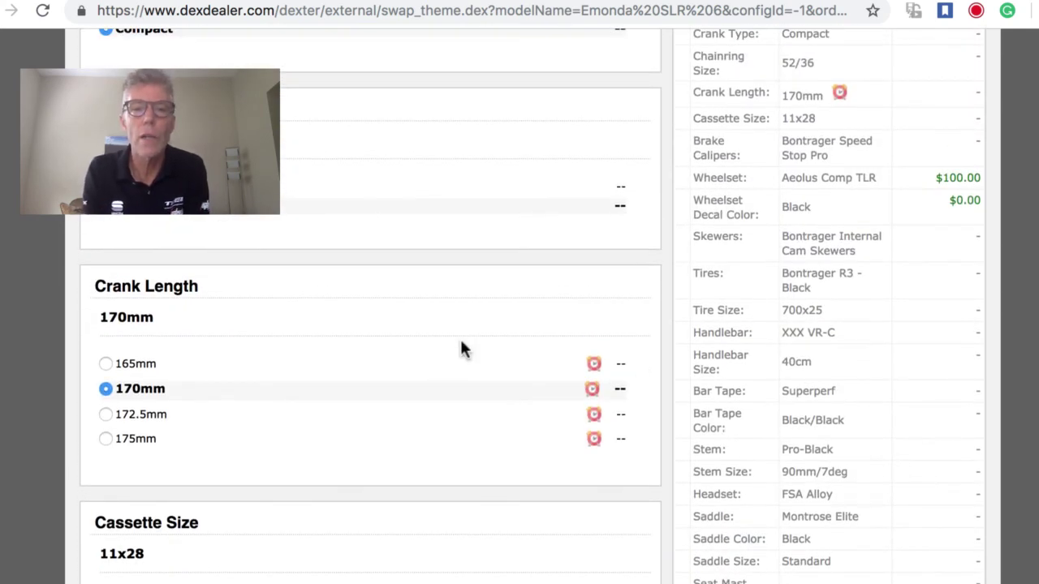
scroll(461, 347, "up", 10)
scroll(459, 347, "up", 2)
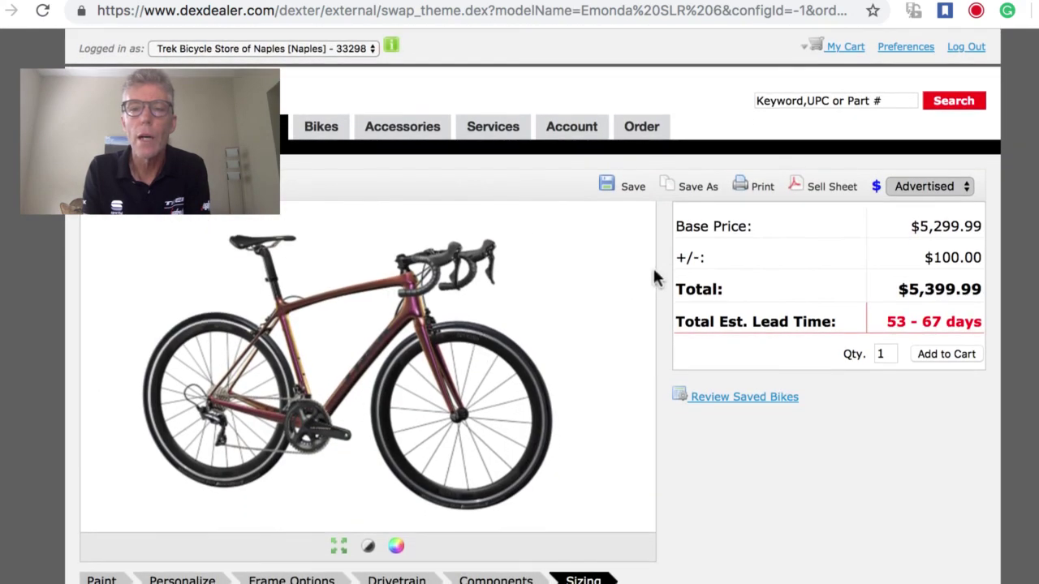